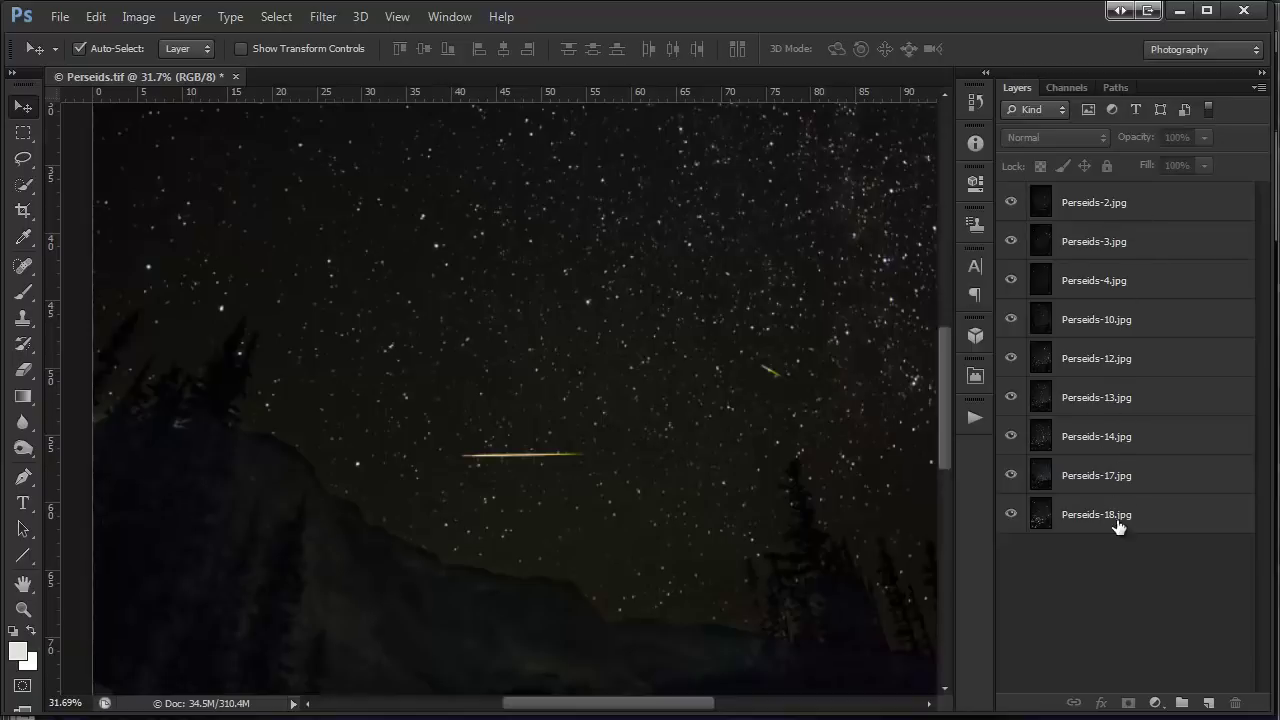
# Fit the entire Perseids.tif composite in the window with Ctrl+0.
pyautogui.hotkey('ctrl', '0')
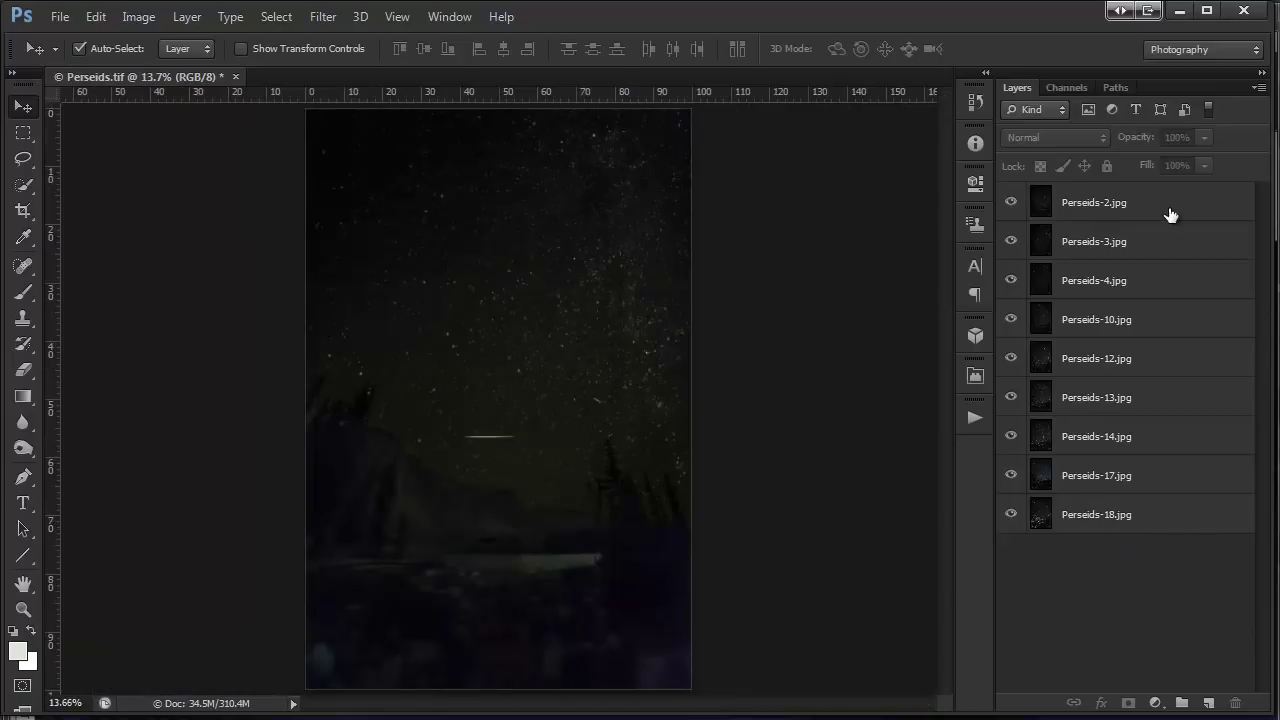
# Select layers Perseids-2.jpg through Perseids-18.jpg, set their blend mode to Lighten, then zoom to inspect.
pyautogui.click(1170, 212)
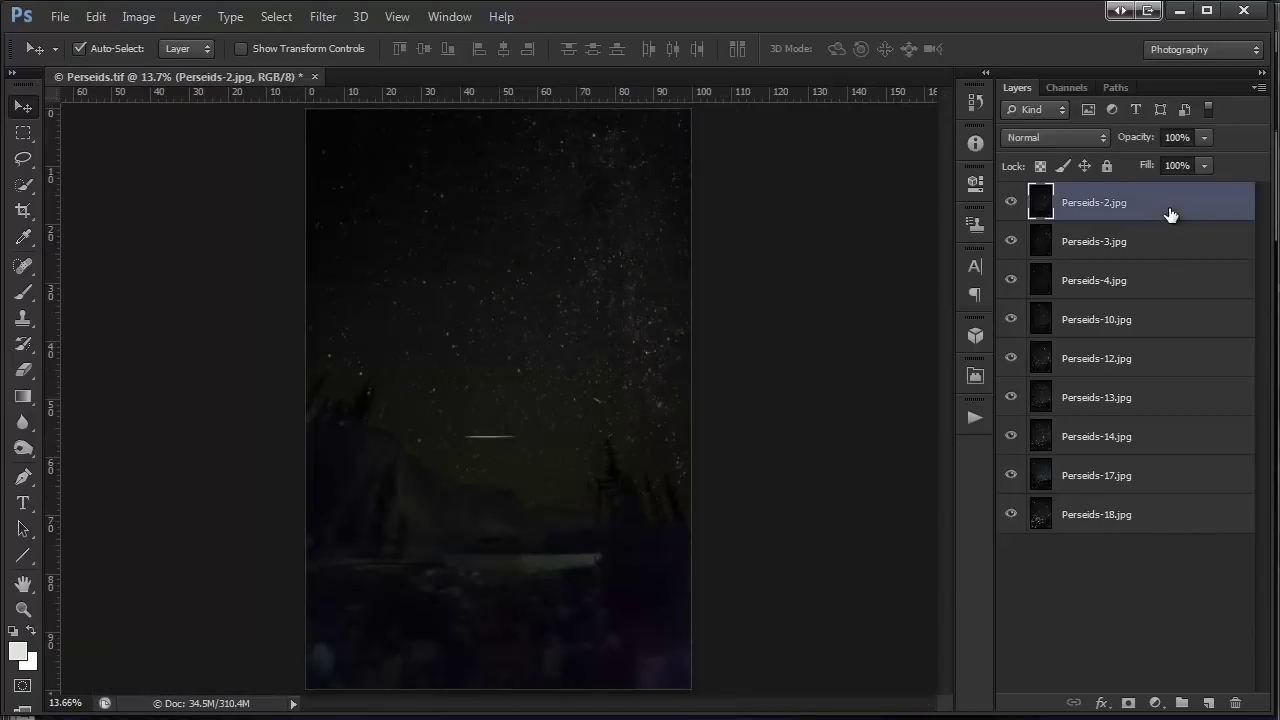
pyautogui.keyDown('shift'); pyautogui.click(1140, 527); pyautogui.keyUp('shift')
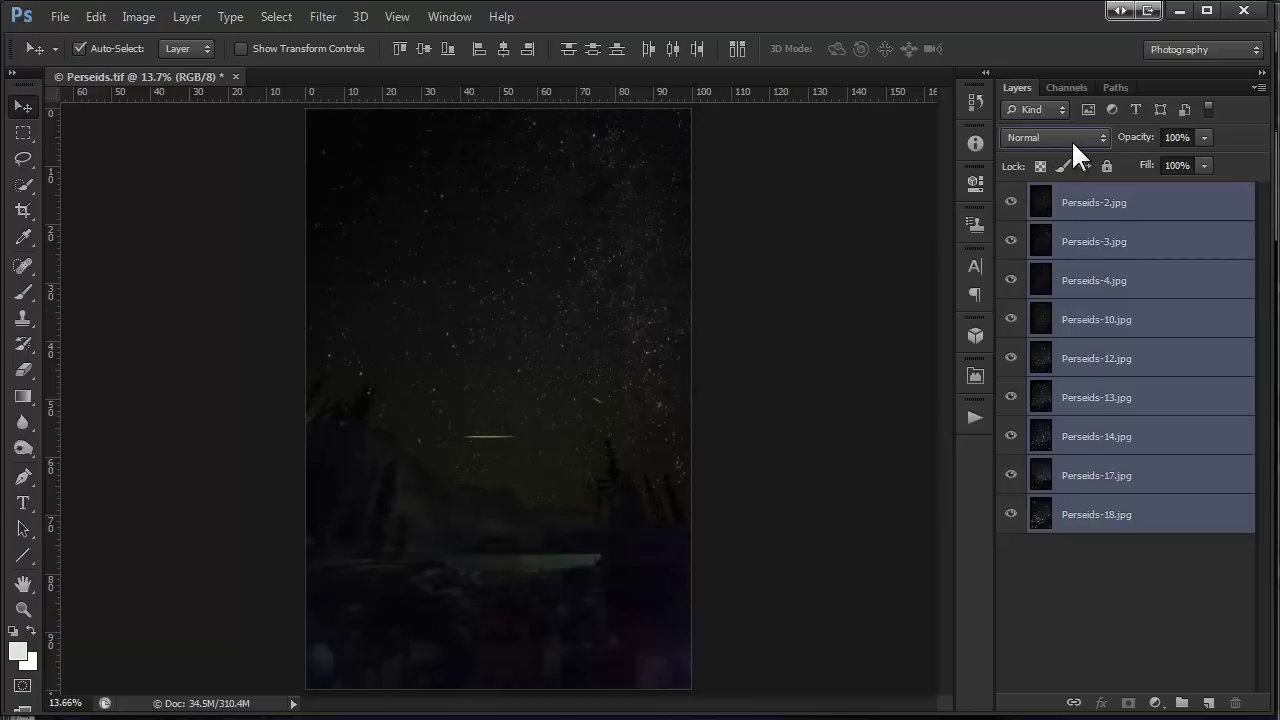
pyautogui.click(1102, 136)
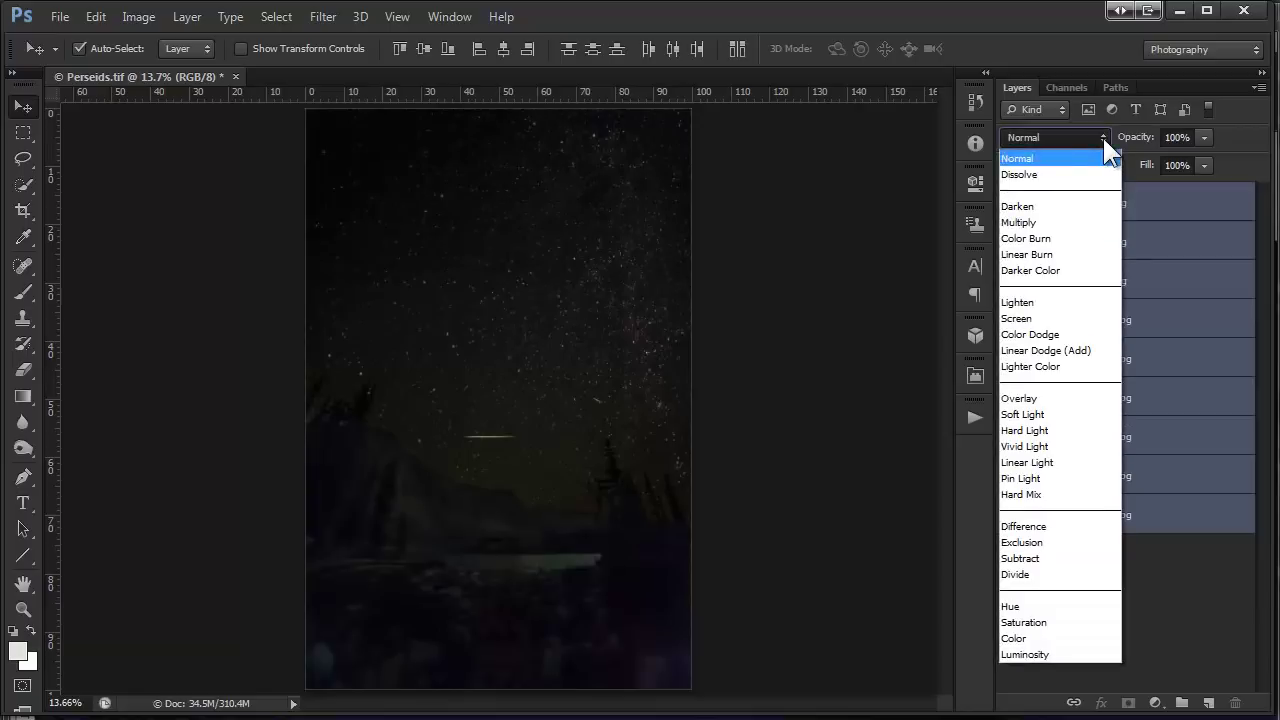
pyautogui.click(1053, 300)
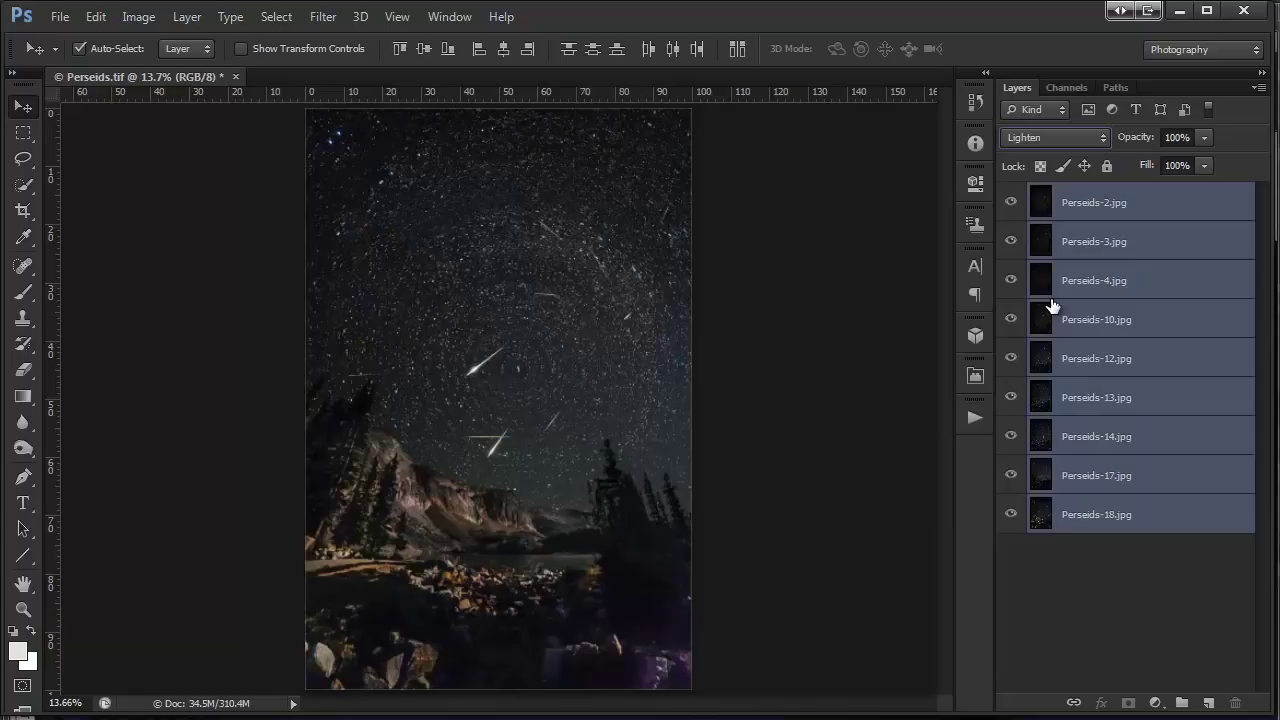
pyautogui.click(790, 328)
pyautogui.scroll(2, 552, 345)
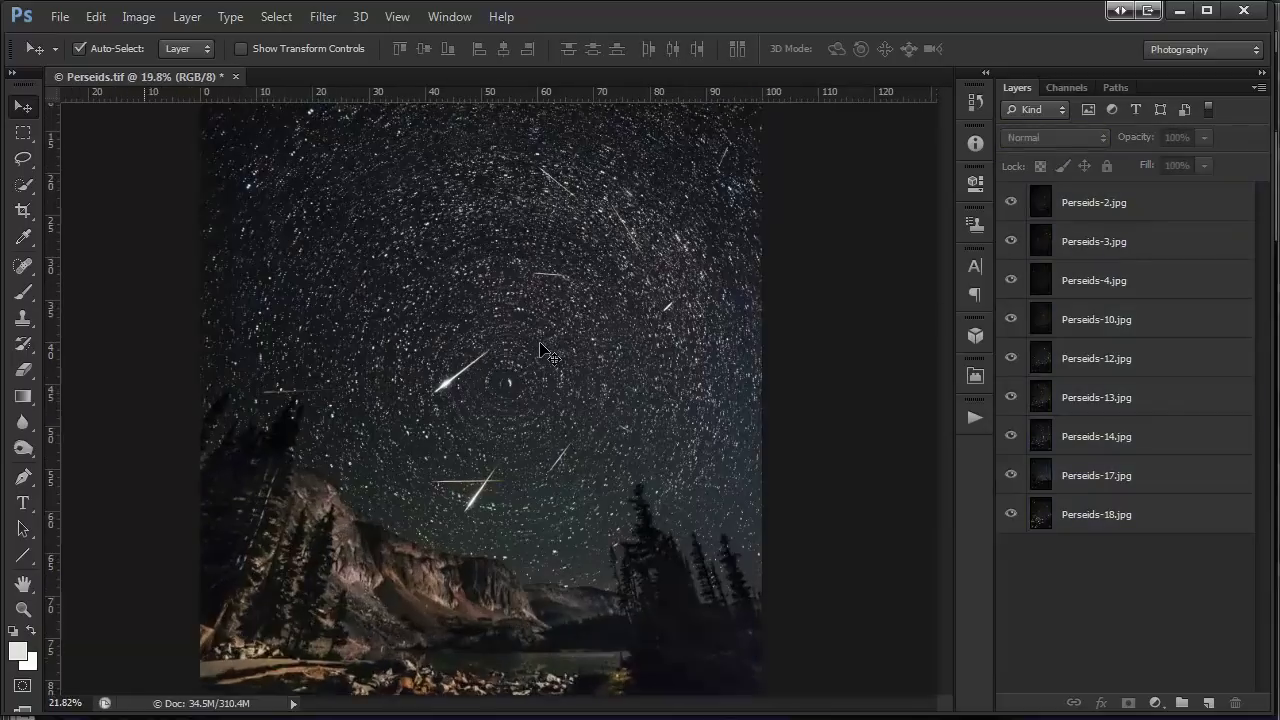
pyautogui.scroll(2, 549, 354)
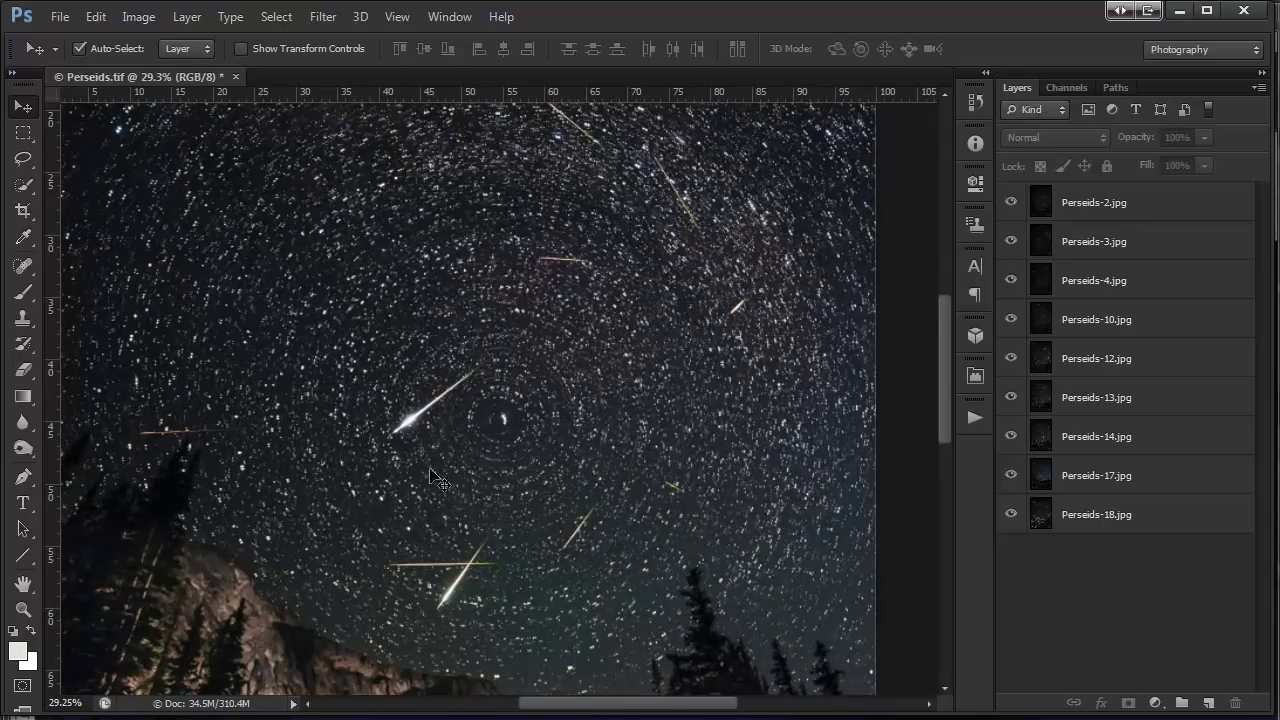
pyautogui.scroll(-2, 449, 505)
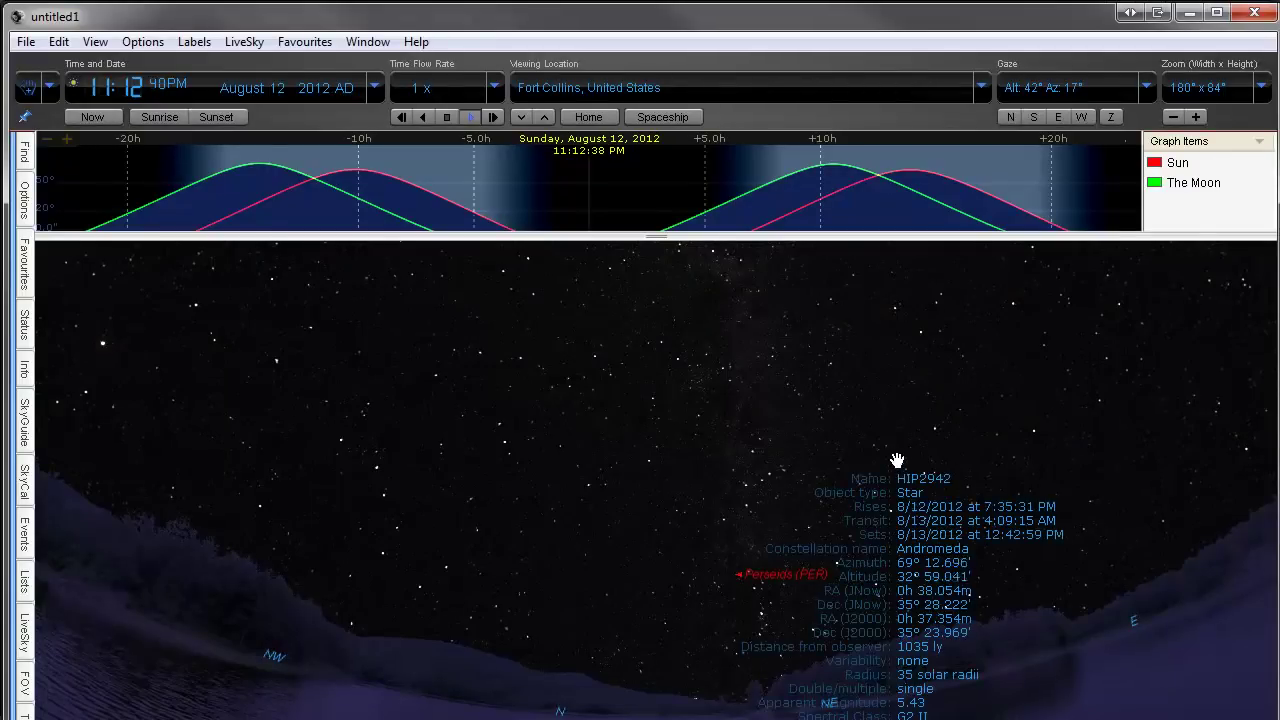
# Scrub the Starry Night time graph from 11:12 PM forward to about 11:44 PM.
pyautogui.moveTo(1170, 647)
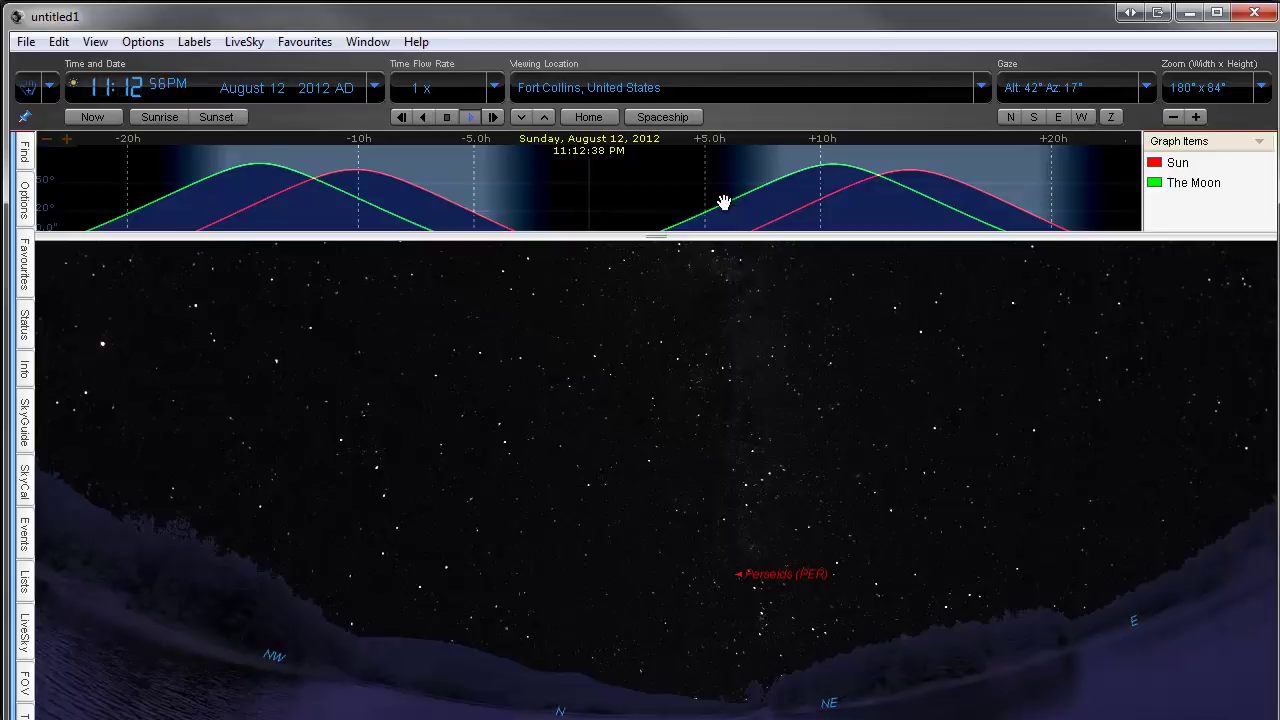
pyautogui.moveTo(723, 200); pyautogui.dragTo(568, 203)
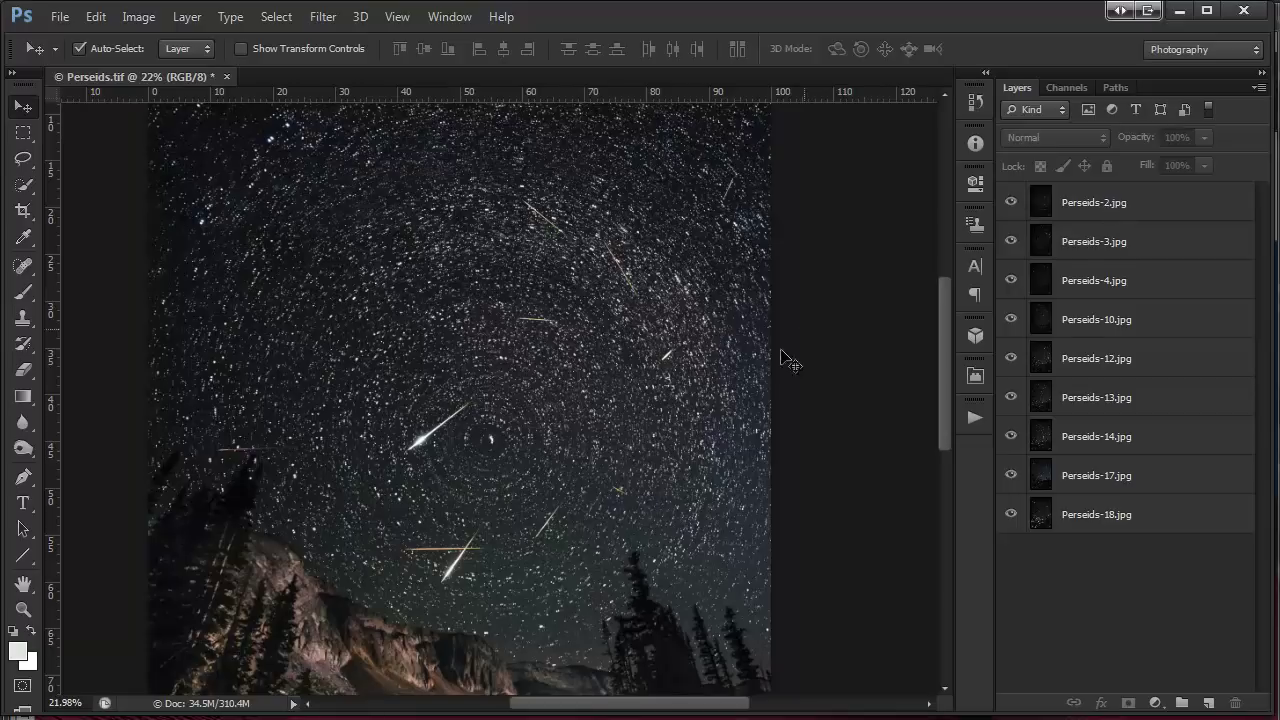
# Free-transform Perseids-2.jpg, try a 23.63° rotation, then undo it back to 0°.
pyautogui.scroll(3, 517, 503)
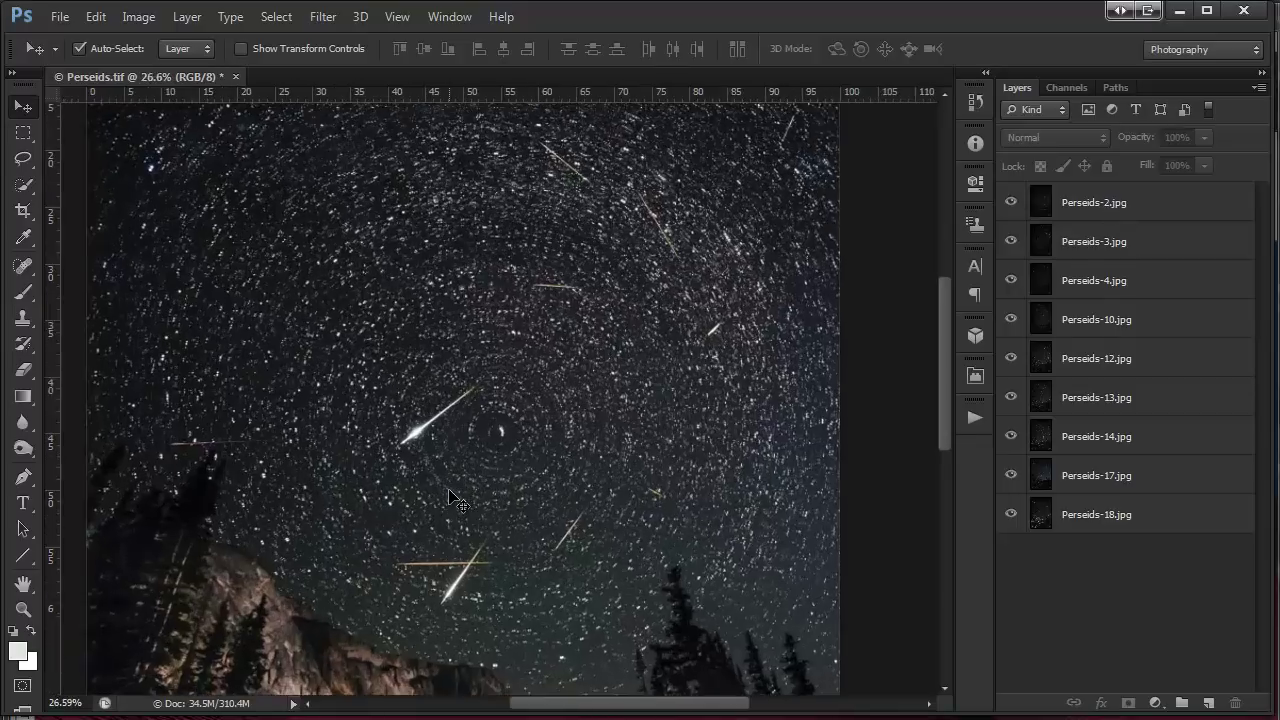
pyautogui.scroll(-4, 543, 537)
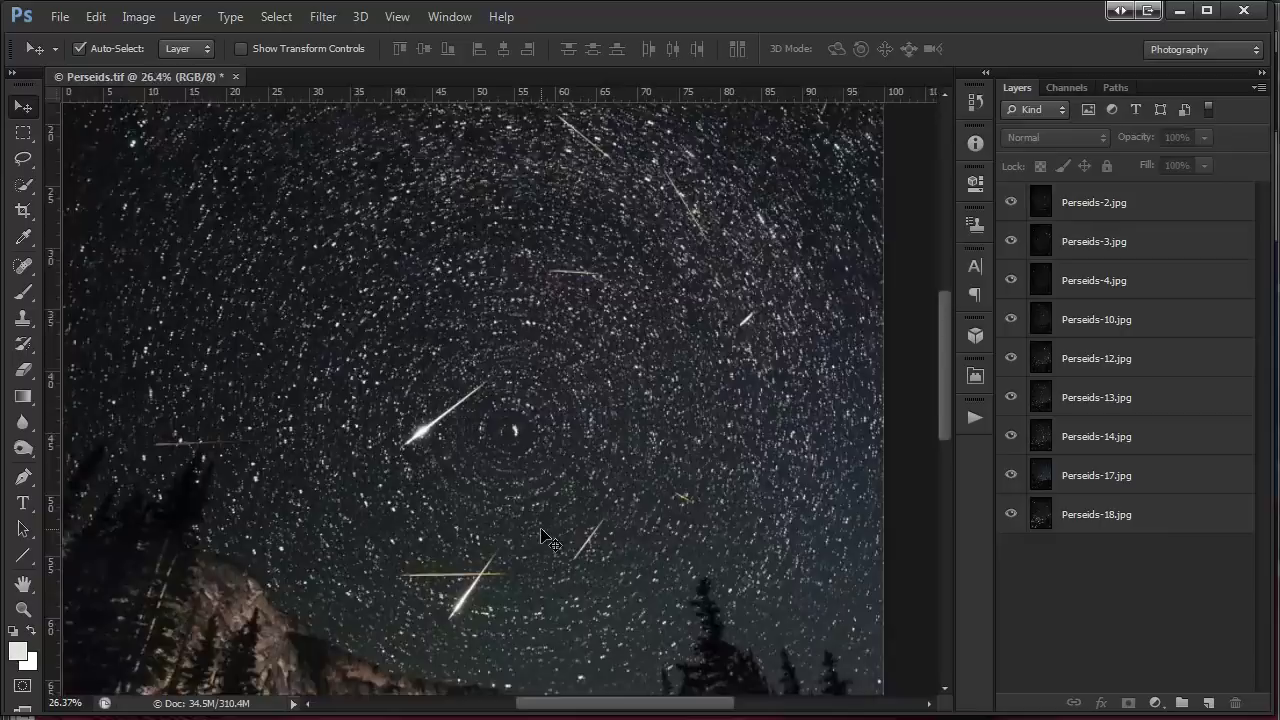
pyautogui.click(1068, 204)
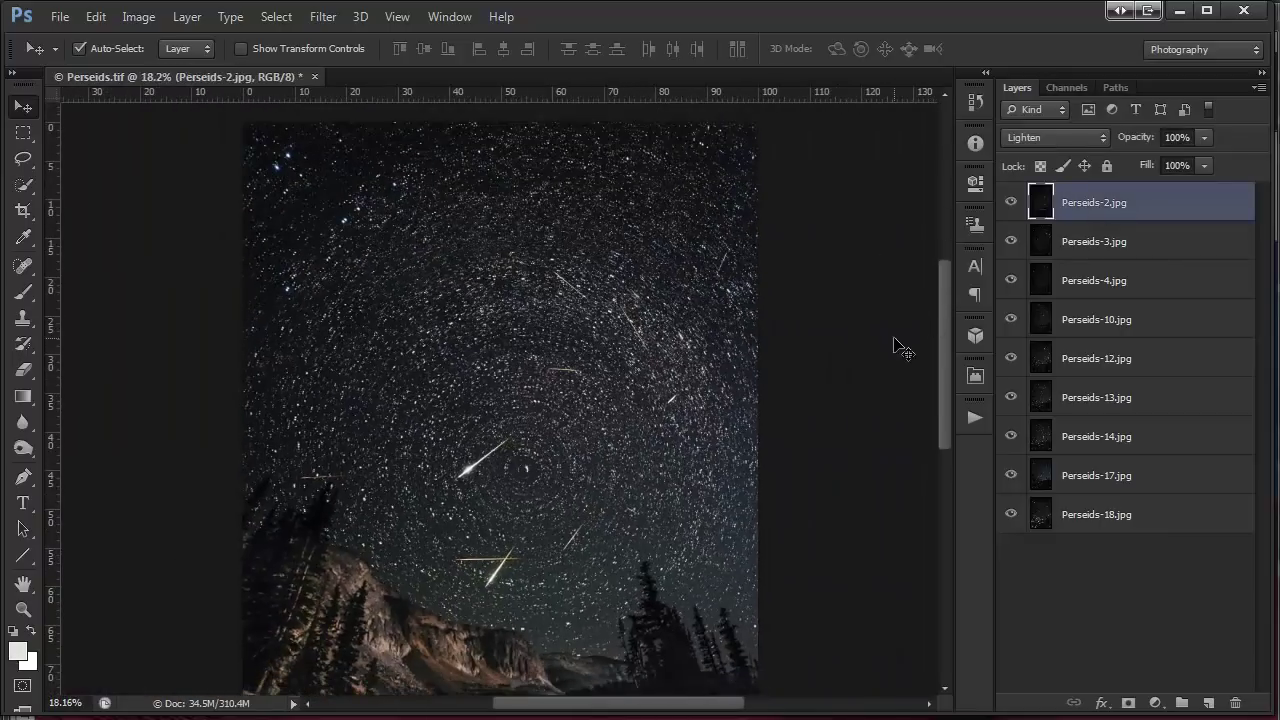
pyautogui.scroll(-1, 900, 346)
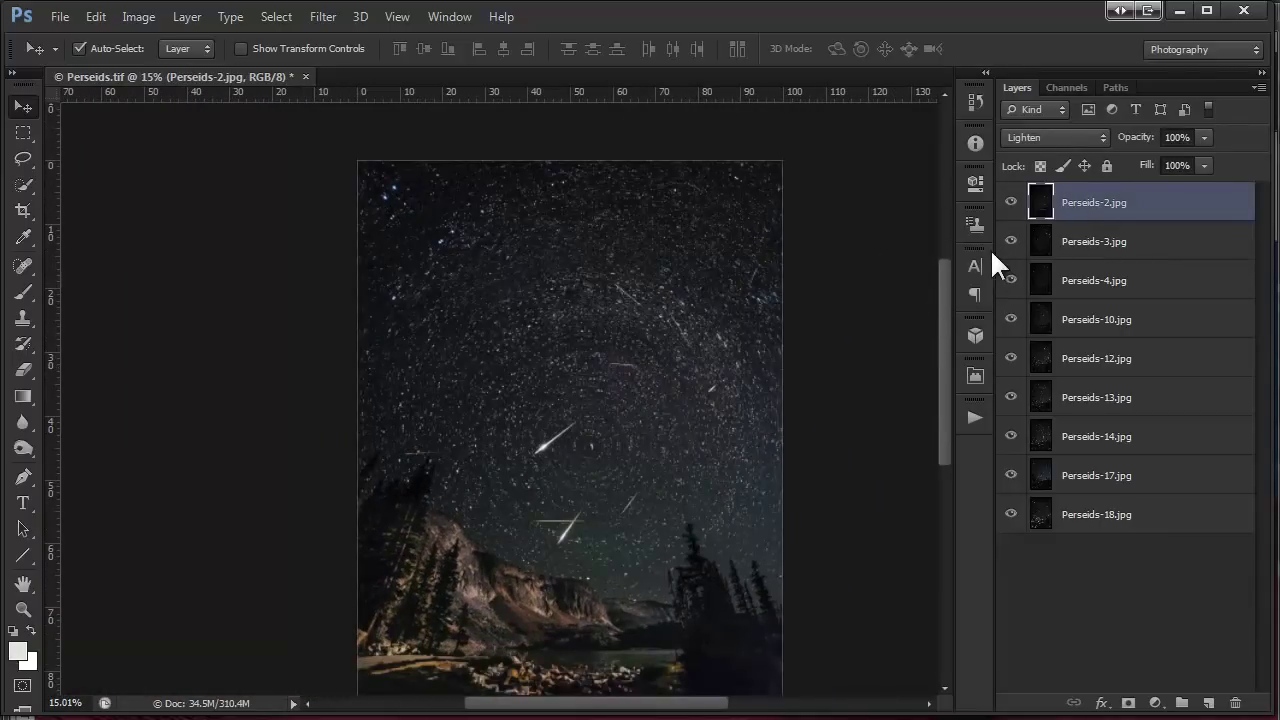
pyautogui.click(100, 16)
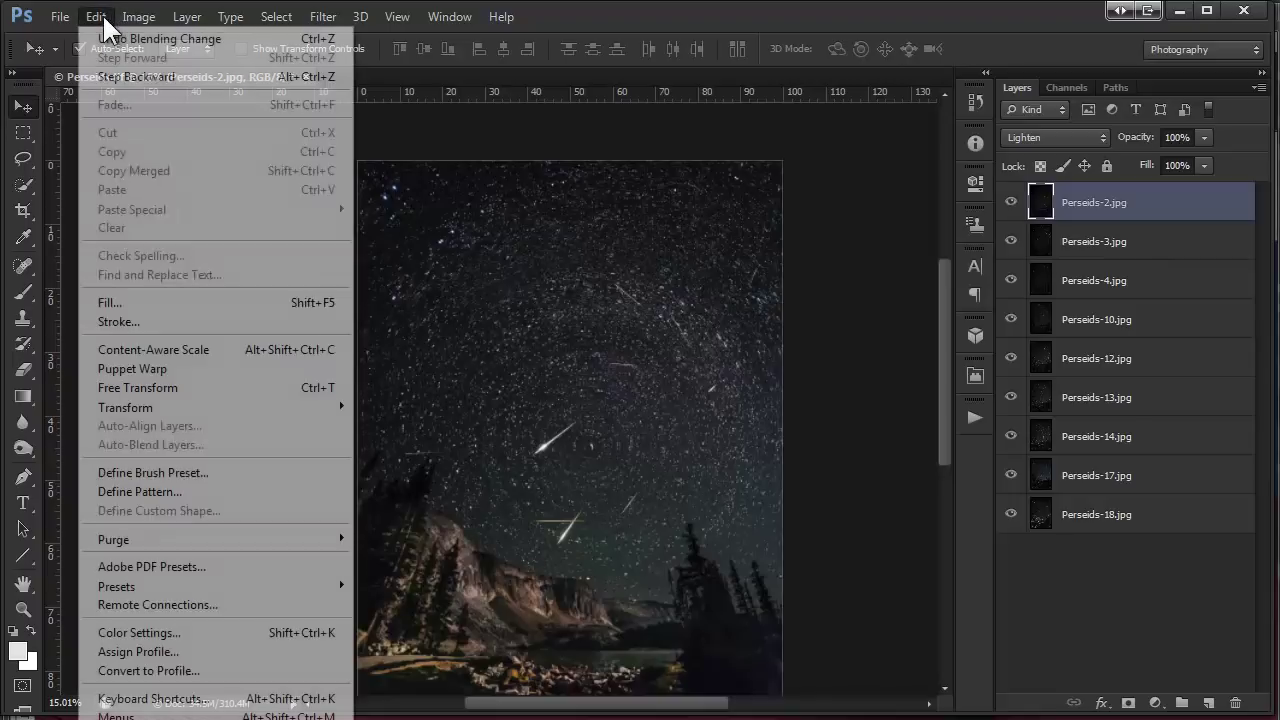
pyautogui.click(202, 386)
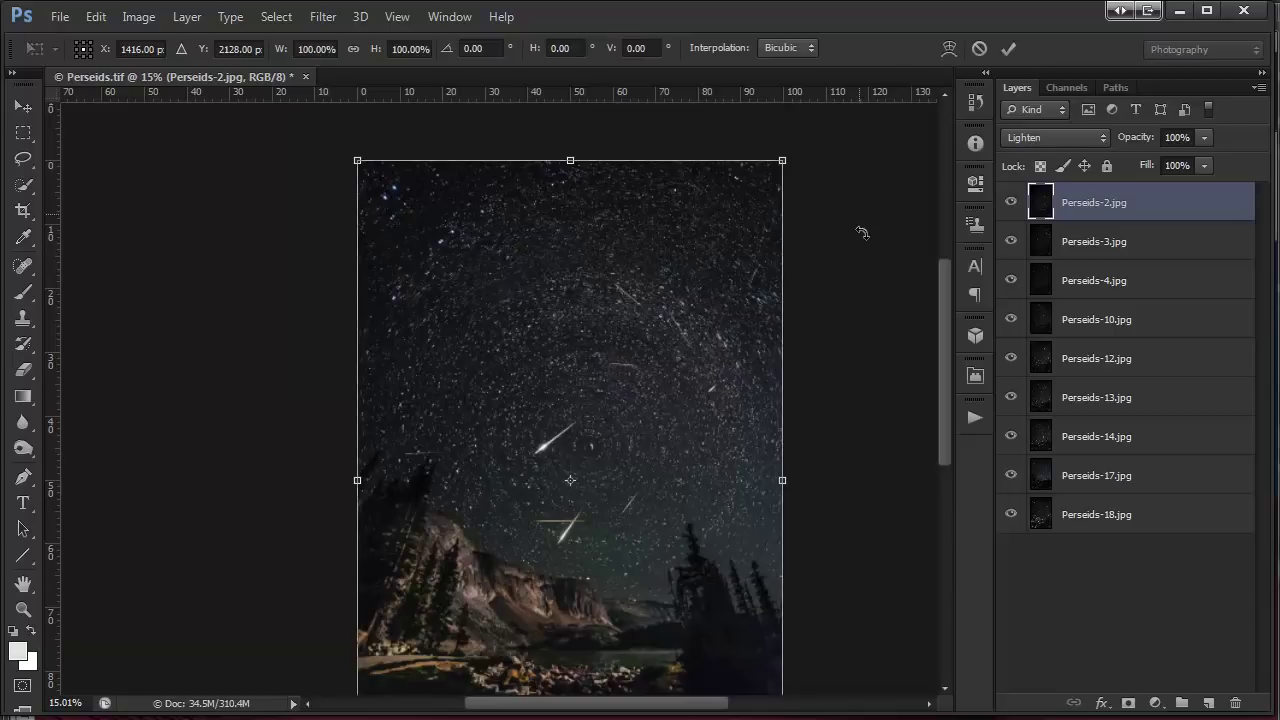
pyautogui.moveTo(857, 229); pyautogui.dragTo(876, 366)
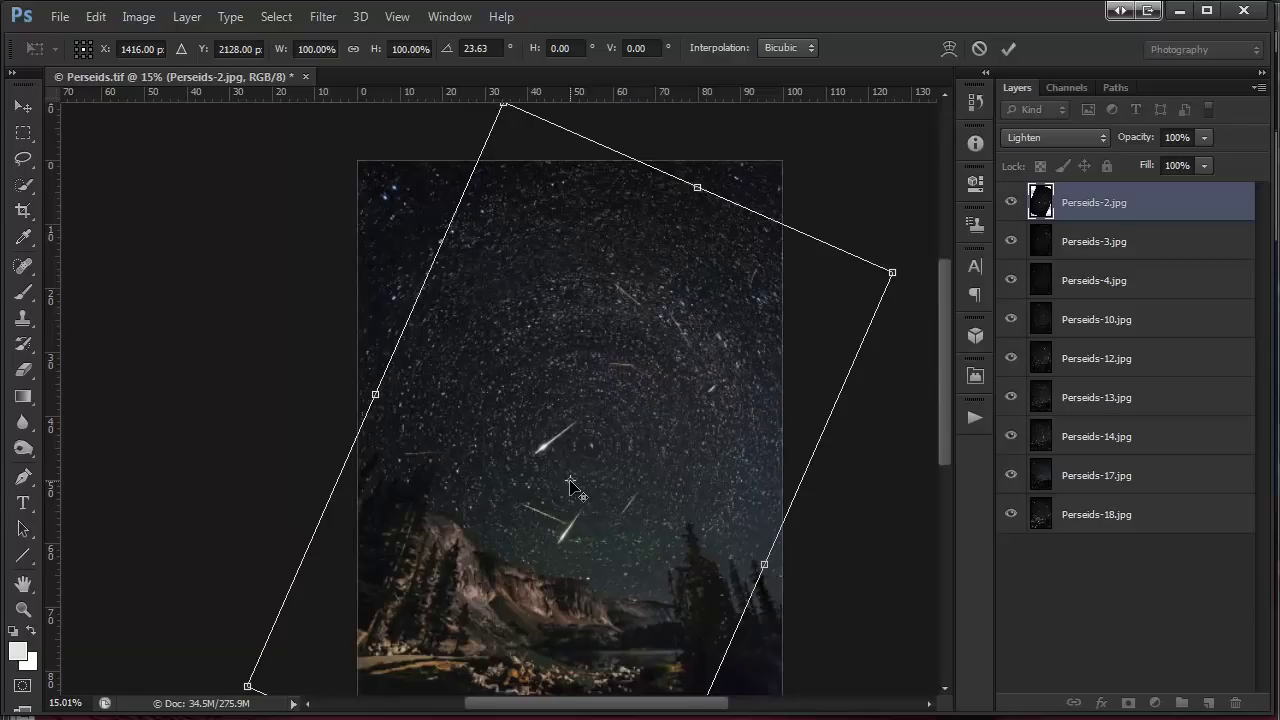
pyautogui.hotkey('ctrl', 'z')
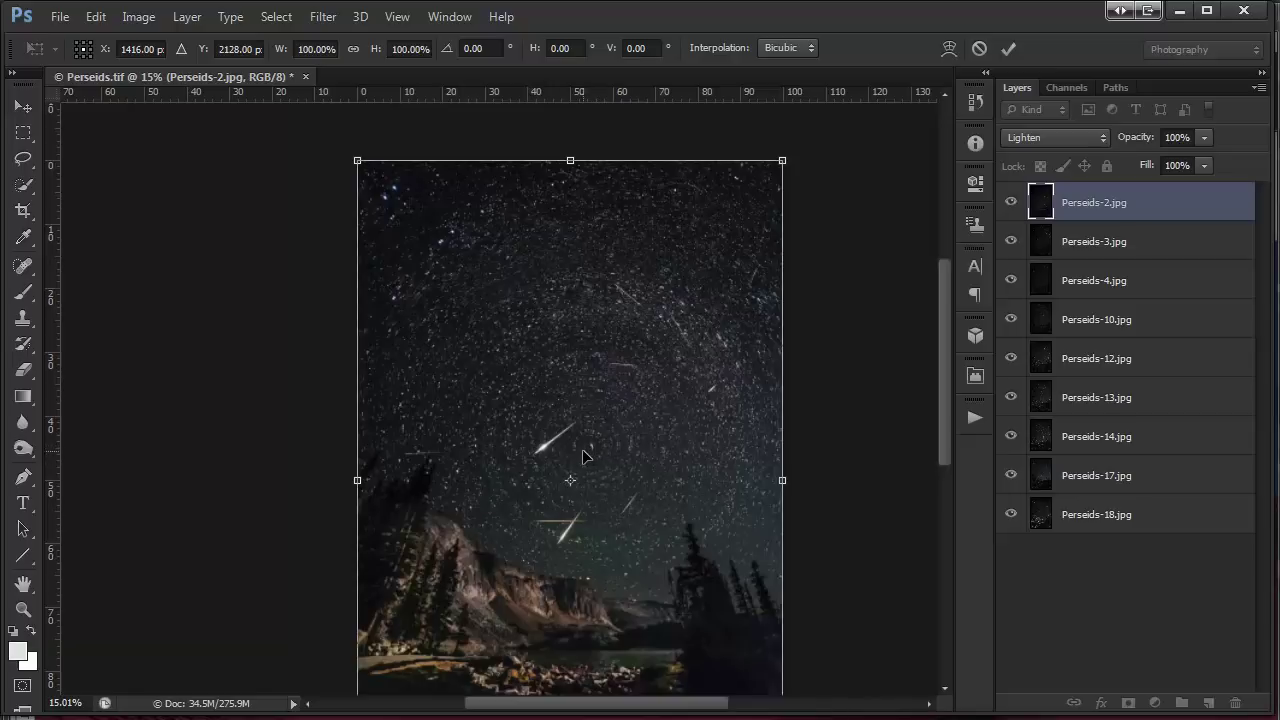
# Zoom the canvas from 15% to about 80% on the star-trail centre around Polaris.
pyautogui.scroll(6, 582, 456)
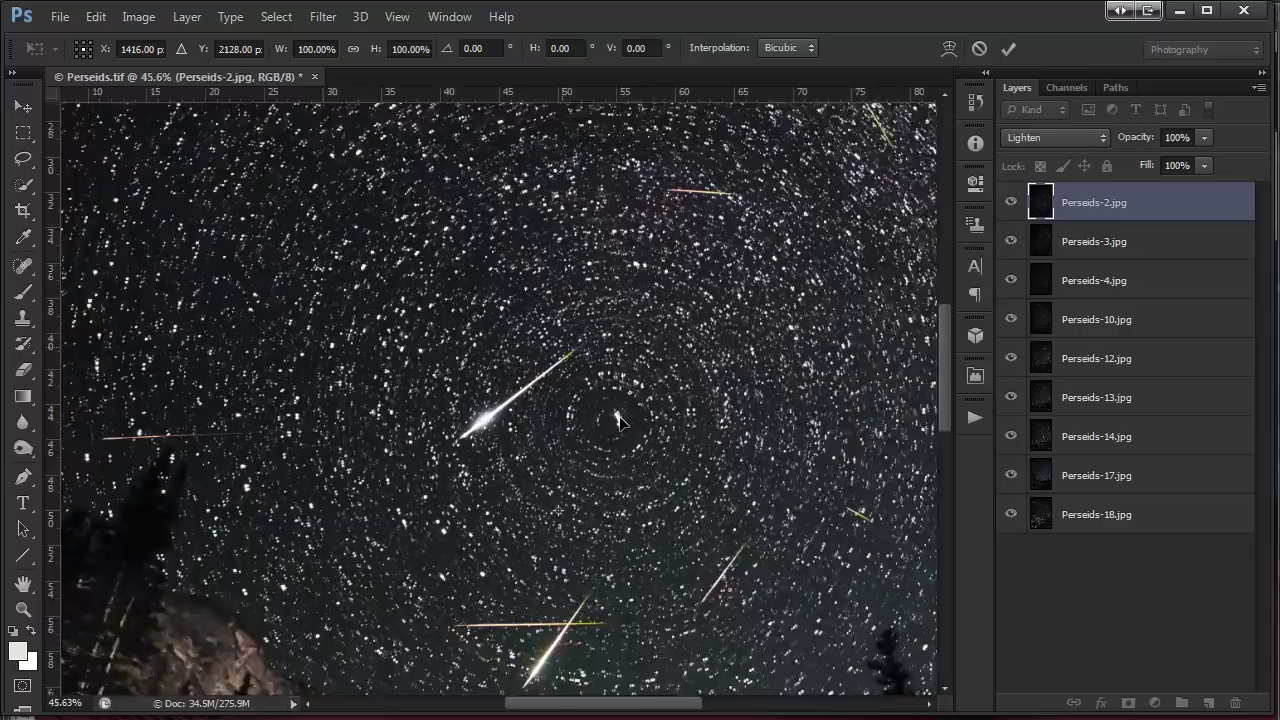
pyautogui.scroll(3, 618, 420)
pyautogui.scroll(3, 654, 428)
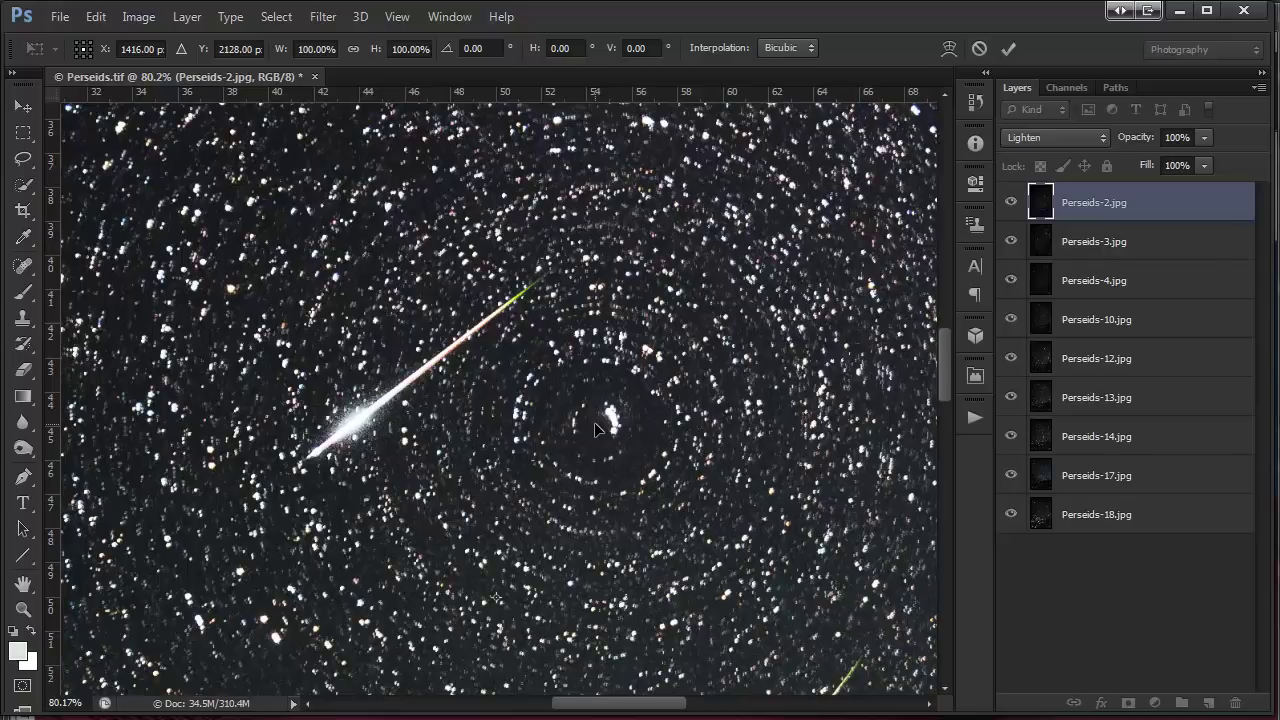
# Discard the pending transform and pick the target crosshair in the Custom Shape tool.
pyautogui.click(23, 556)
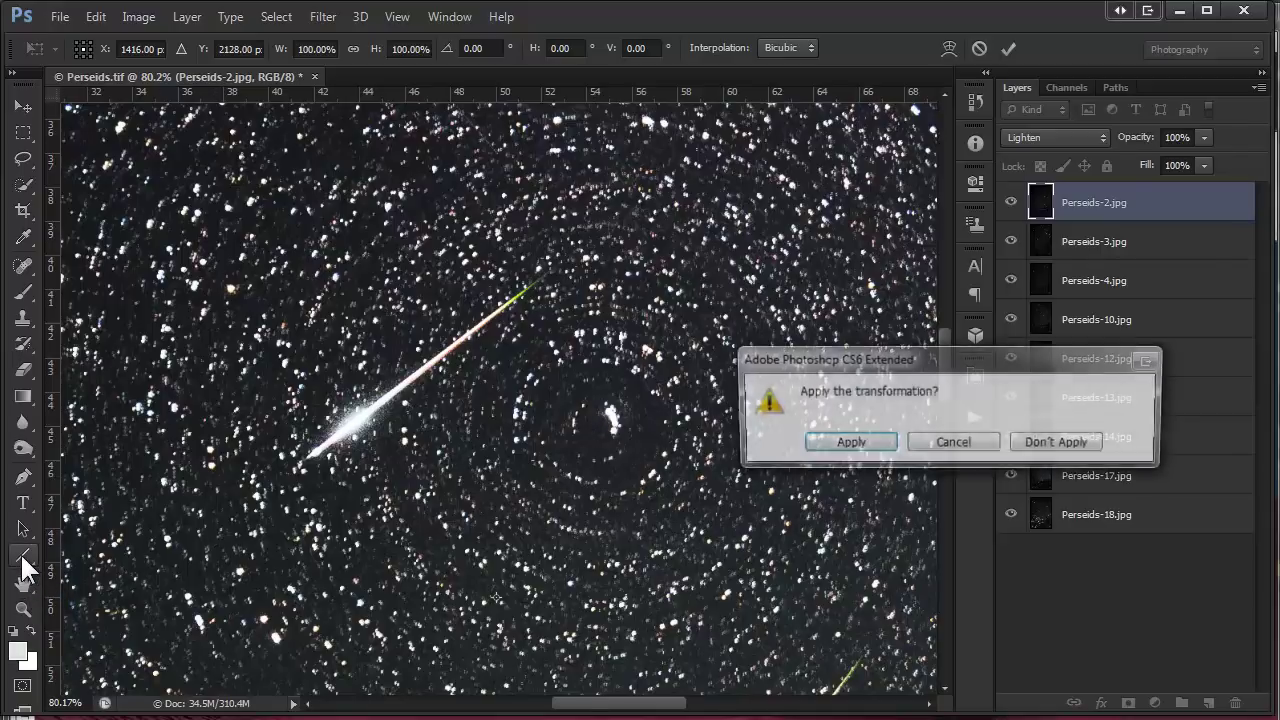
pyautogui.click(1052, 441)
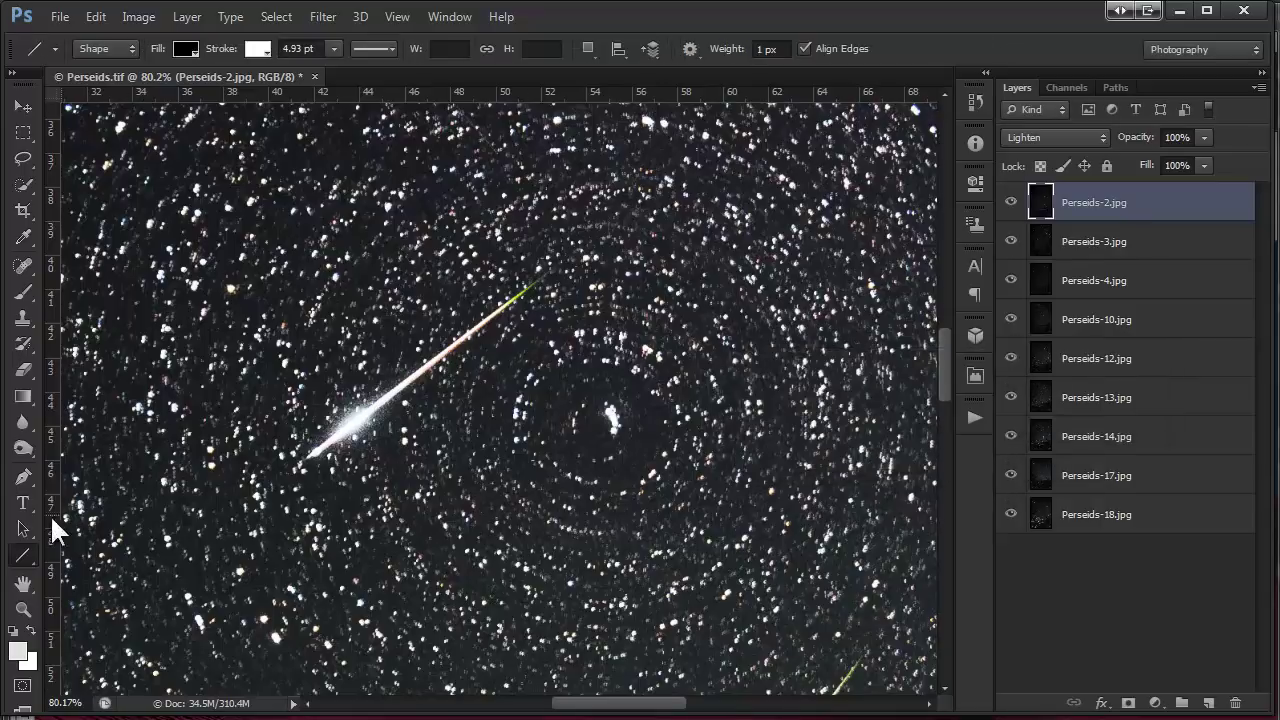
pyautogui.rightClick(23, 556)
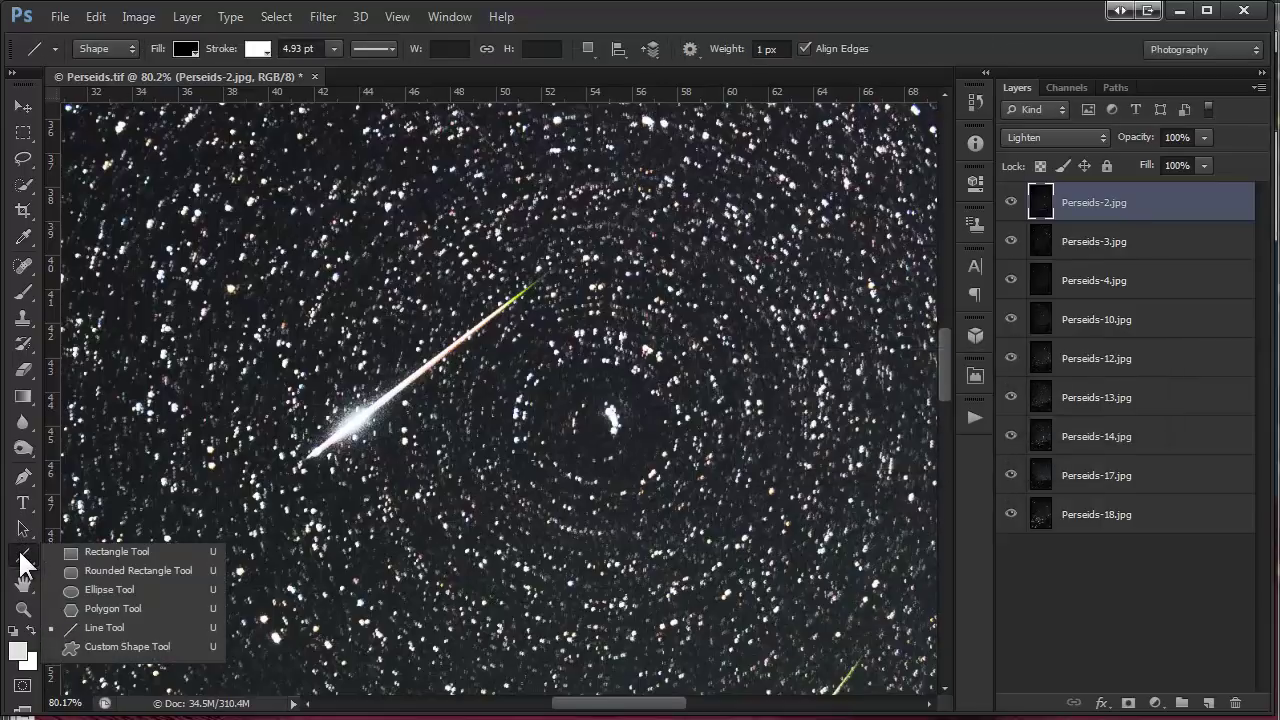
pyautogui.click(144, 646)
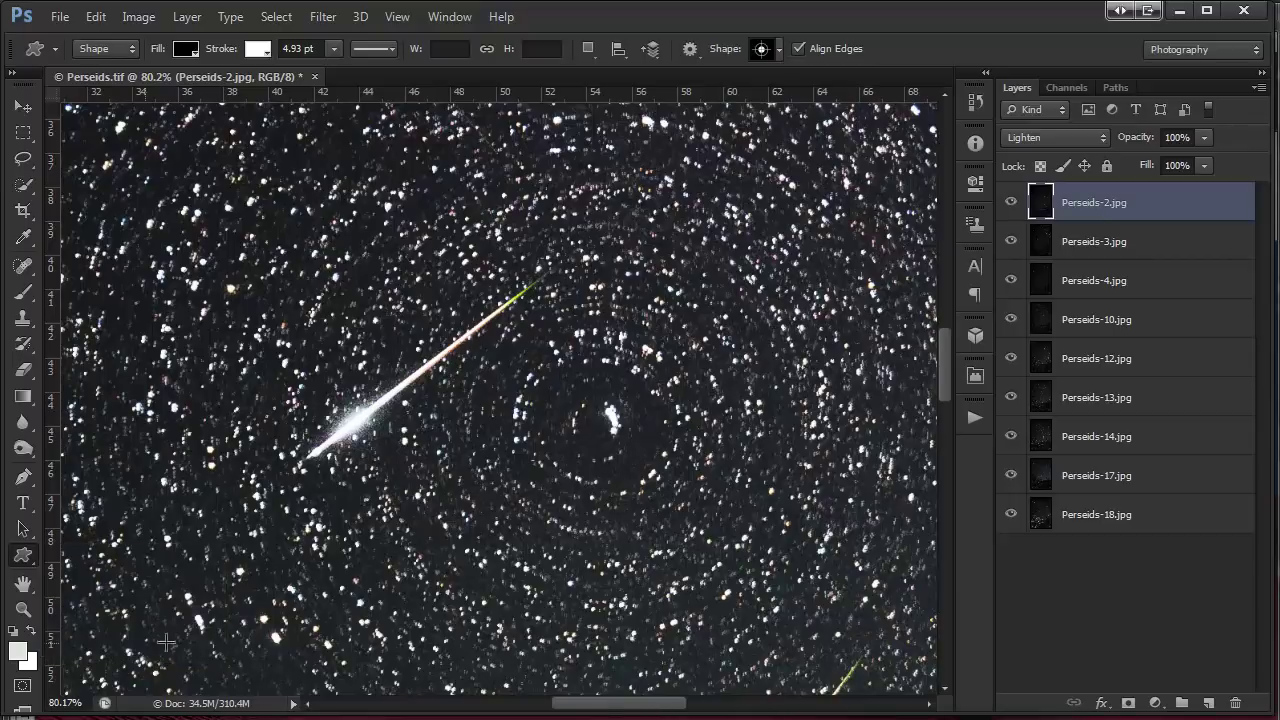
pyautogui.click(778, 46)
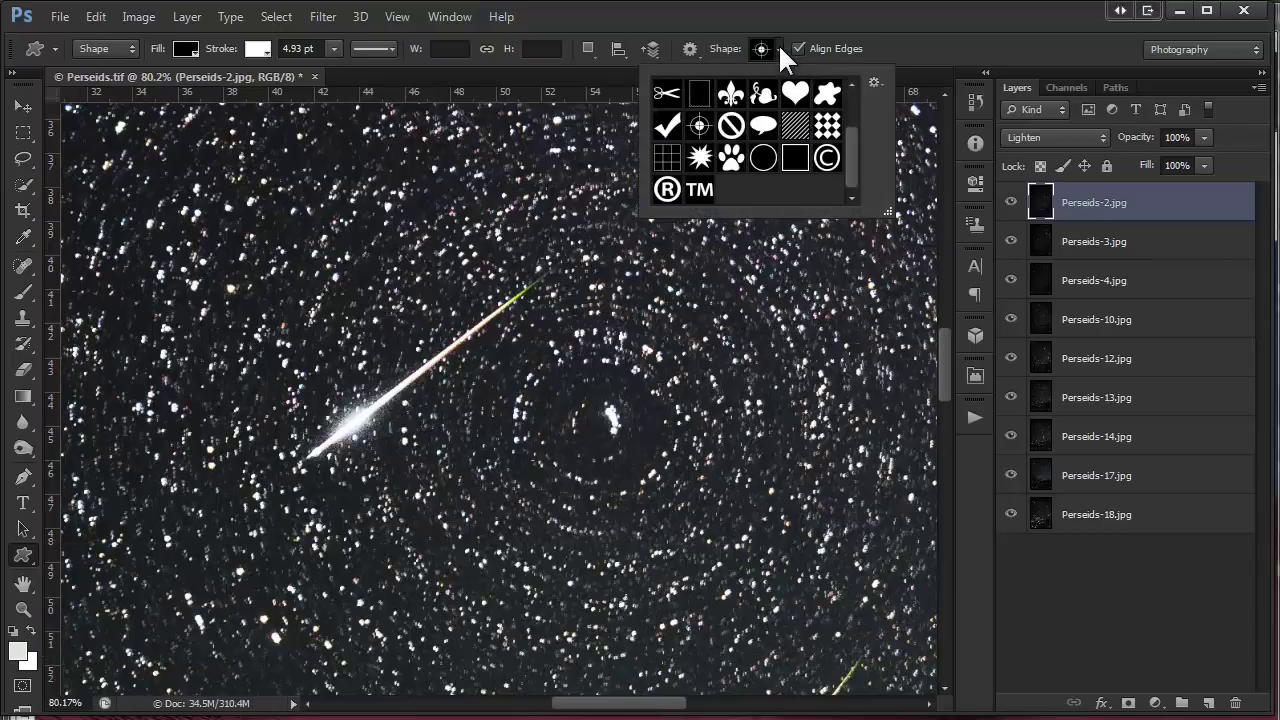
pyautogui.click(700, 126)
pyautogui.click(595, 426)
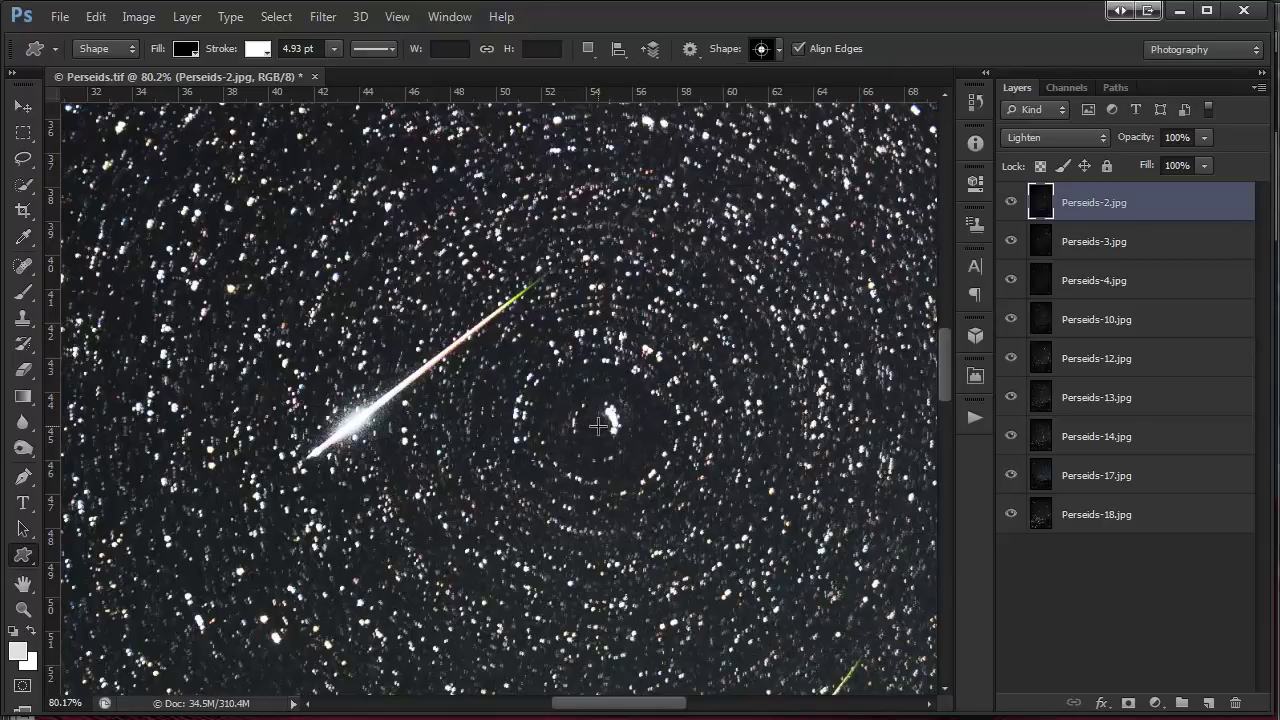
# Draw the crosshair target at the star-trail centre and move it onto Polaris.
pyautogui.moveTo(597, 426); pyautogui.dragTo(660, 500)
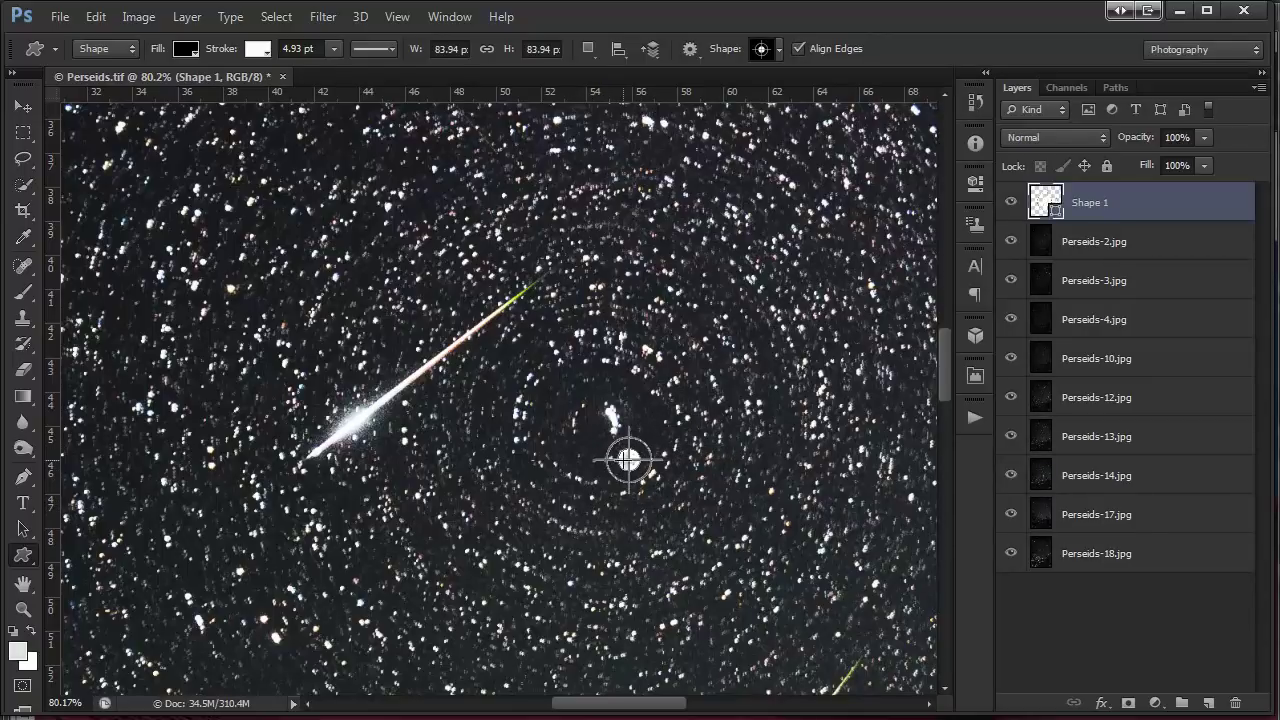
pyautogui.press('v')
pyautogui.moveTo(633, 460); pyautogui.dragTo(606, 424)
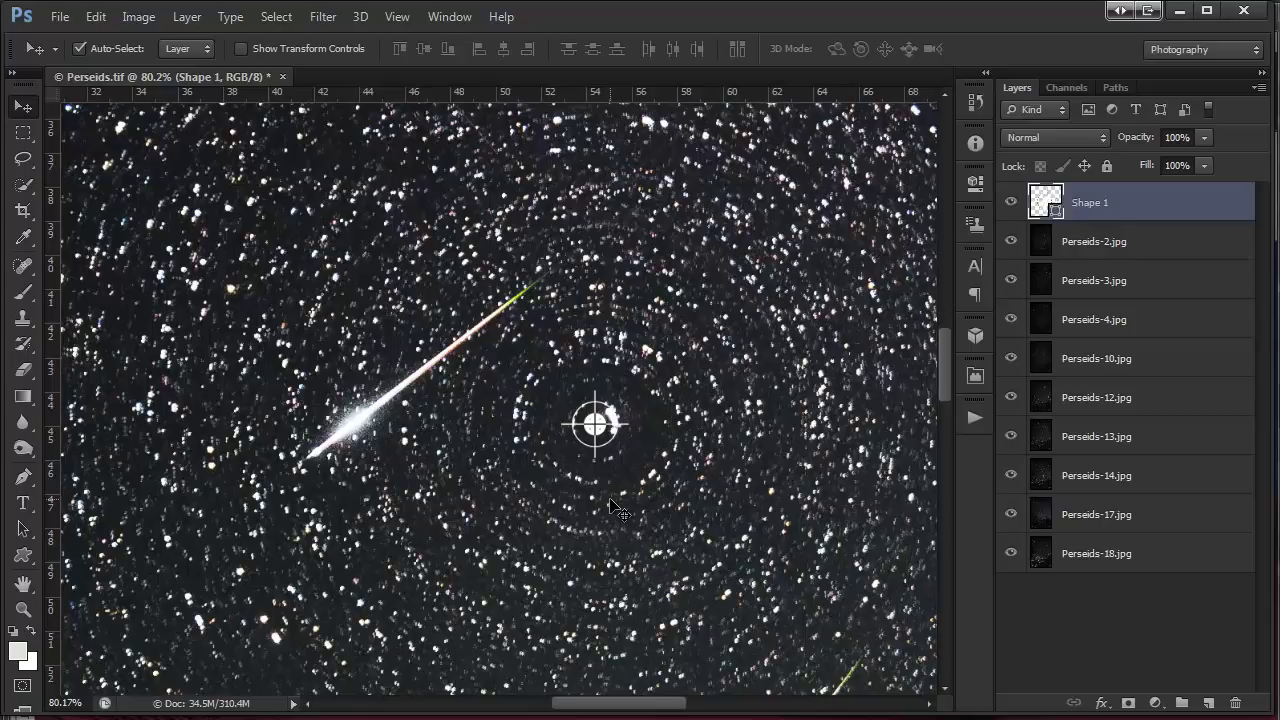
# Hide layers Perseids-2 through Perseids-17, select Perseids-18.jpg, and minimize the Lightroom reference photo.
pyautogui.scroll(-6, 617, 510)
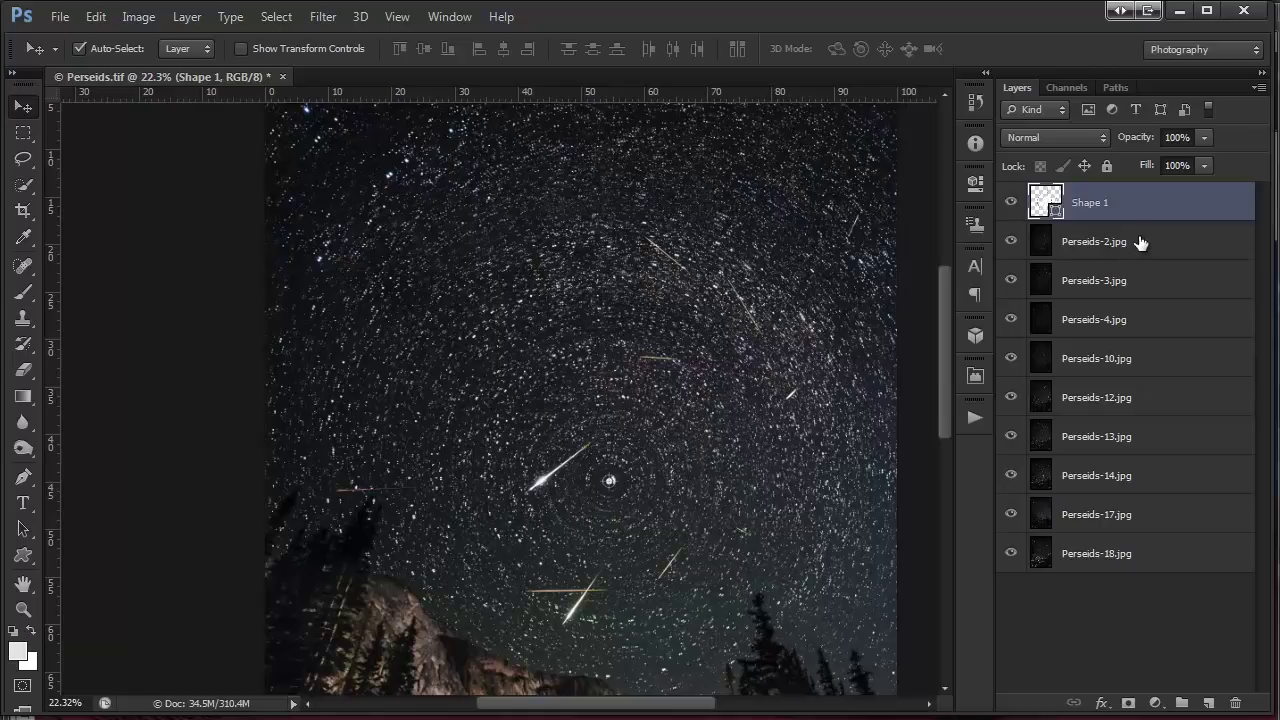
pyautogui.click(1088, 242)
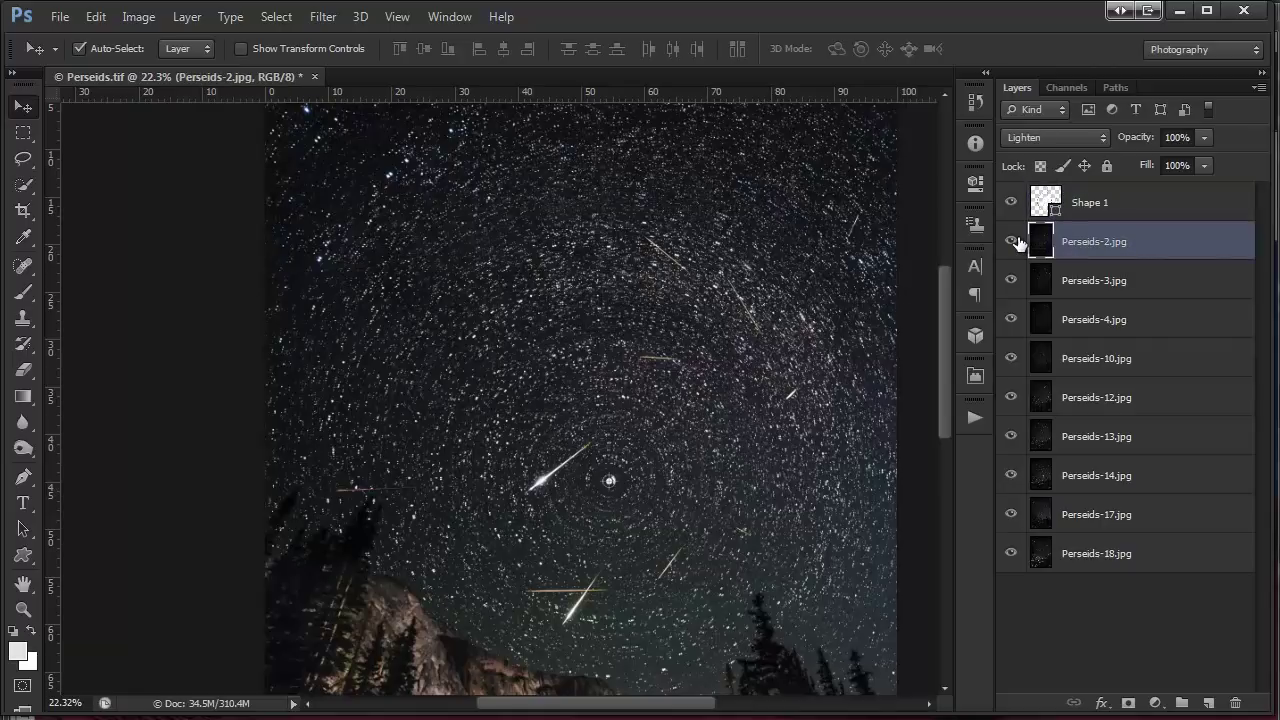
pyautogui.moveTo(1018, 243); pyautogui.dragTo(1011, 326)
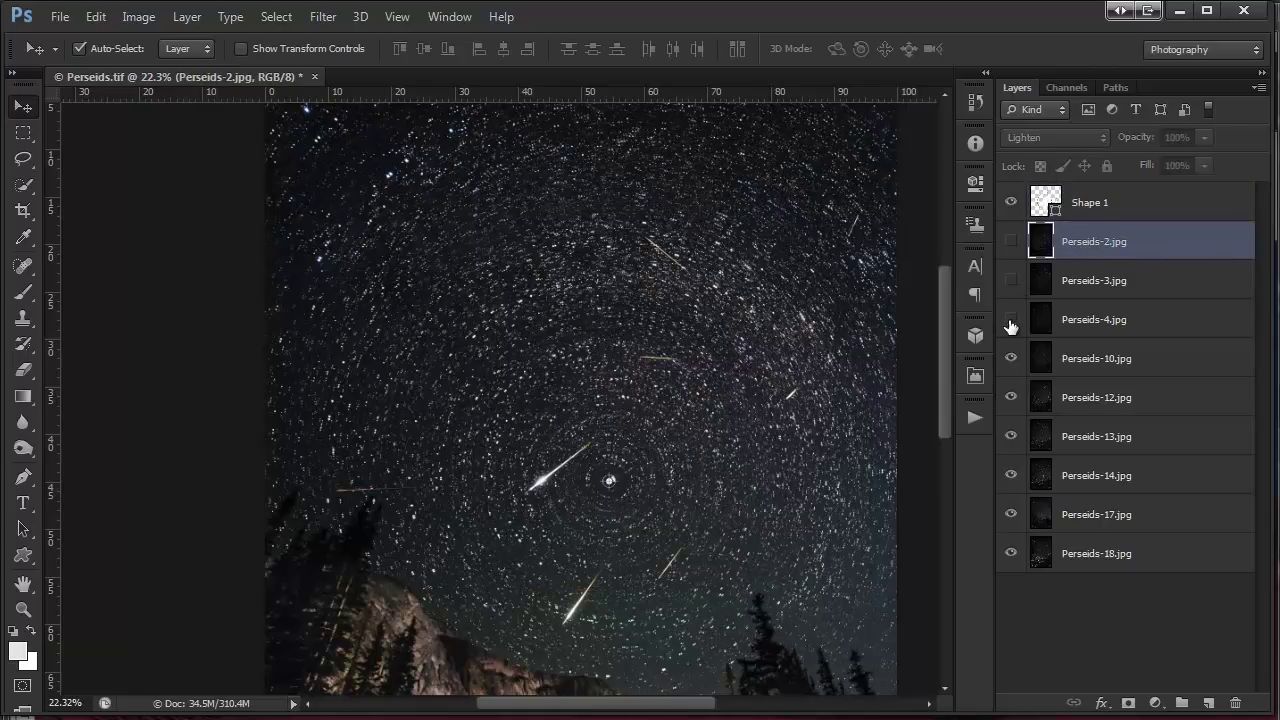
pyautogui.moveTo(1016, 376); pyautogui.dragTo(1014, 532)
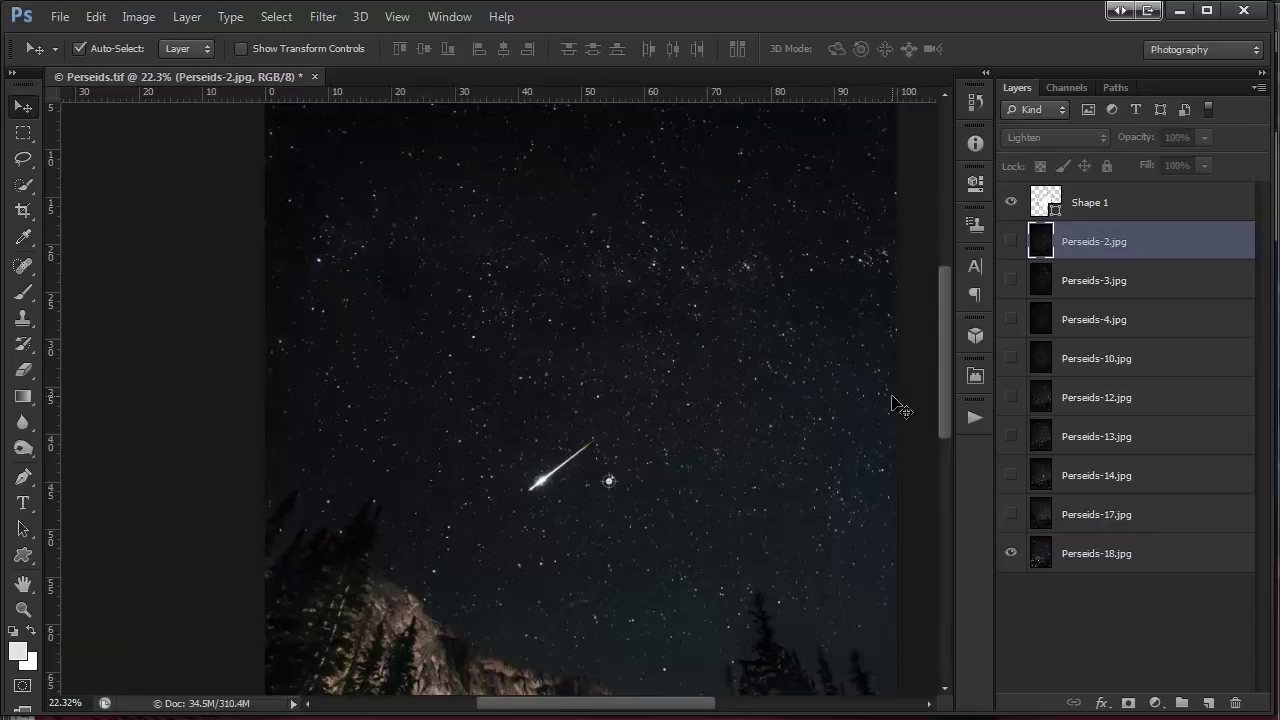
pyautogui.click(1125, 558)
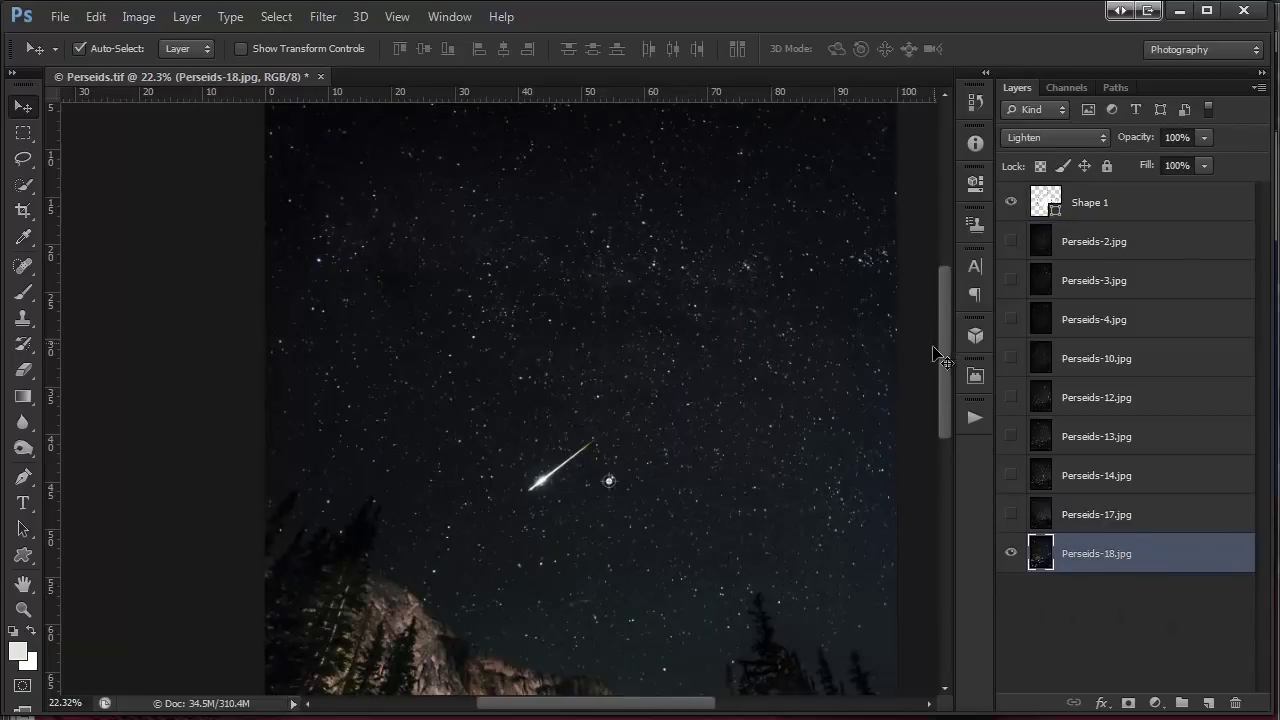
pyautogui.moveTo(948, 347); pyautogui.dragTo(948, 307)
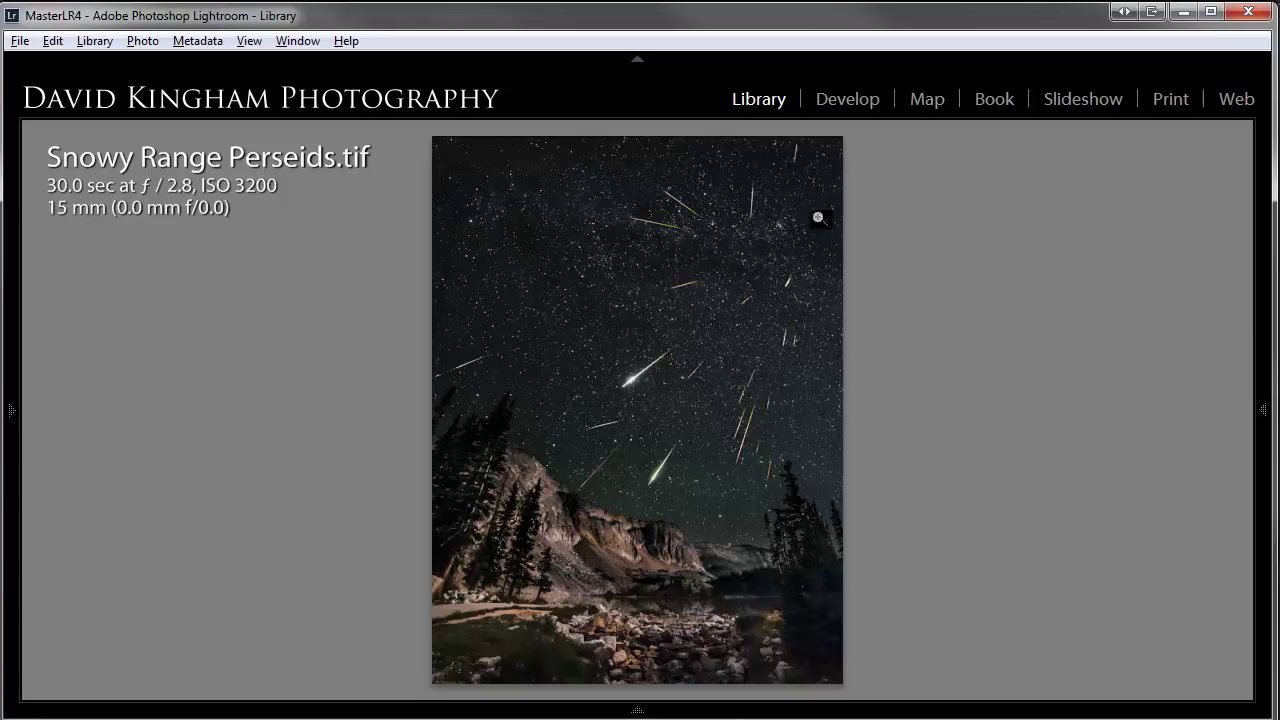
pyautogui.click(1183, 12)
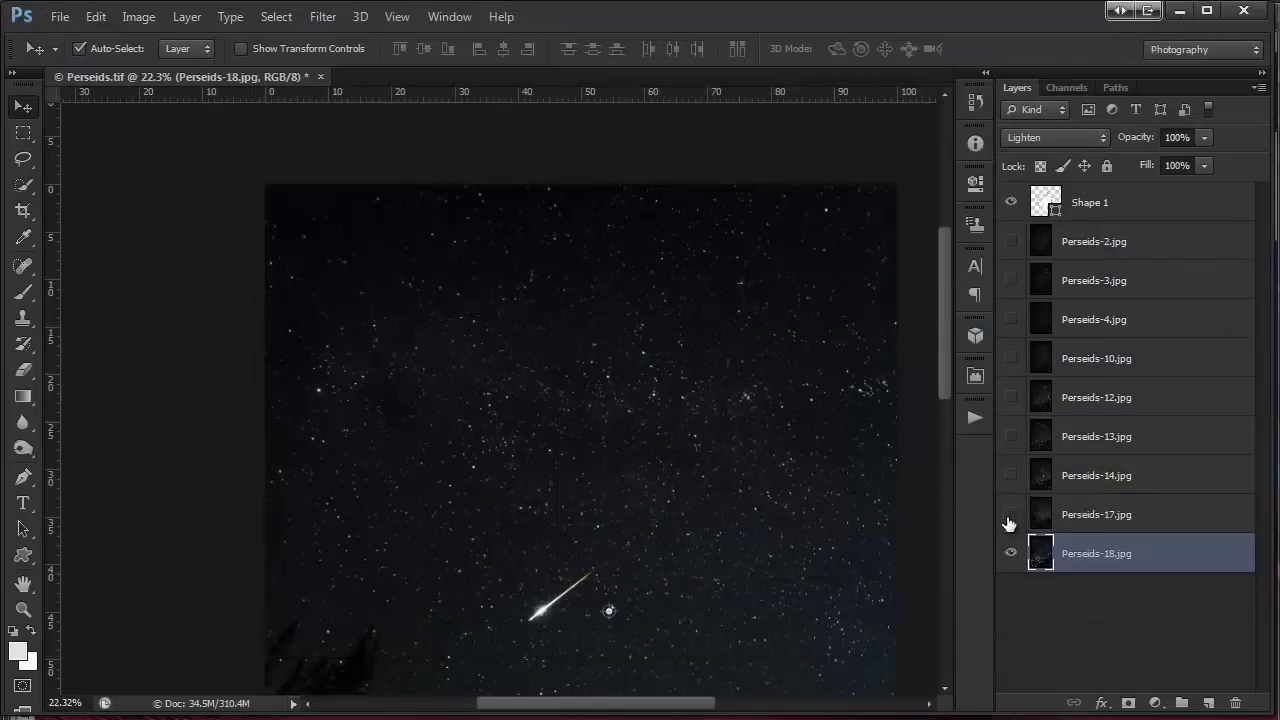
# Make Perseids-2.jpg visible again, pan to the mountains, and select that layer.
pyautogui.click(1011, 242)
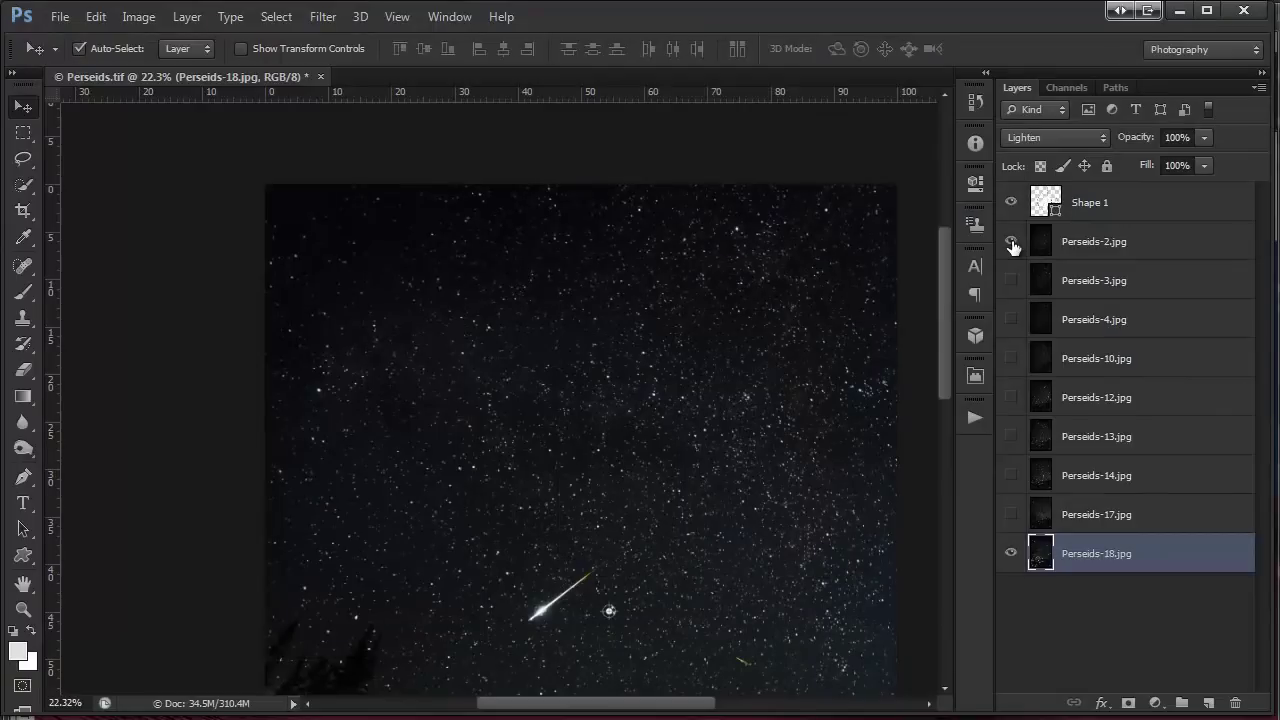
pyautogui.scroll(-1, 747, 425)
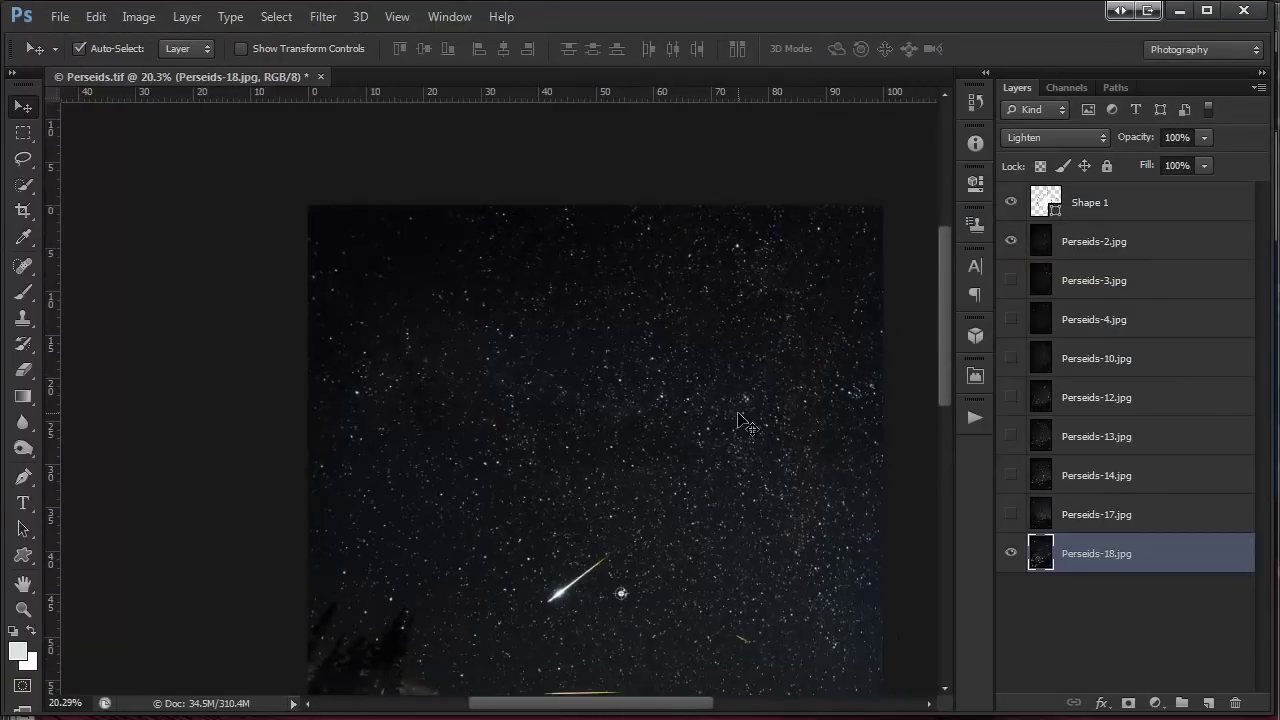
pyautogui.moveTo(694, 528); pyautogui.dragTo(697, 517)
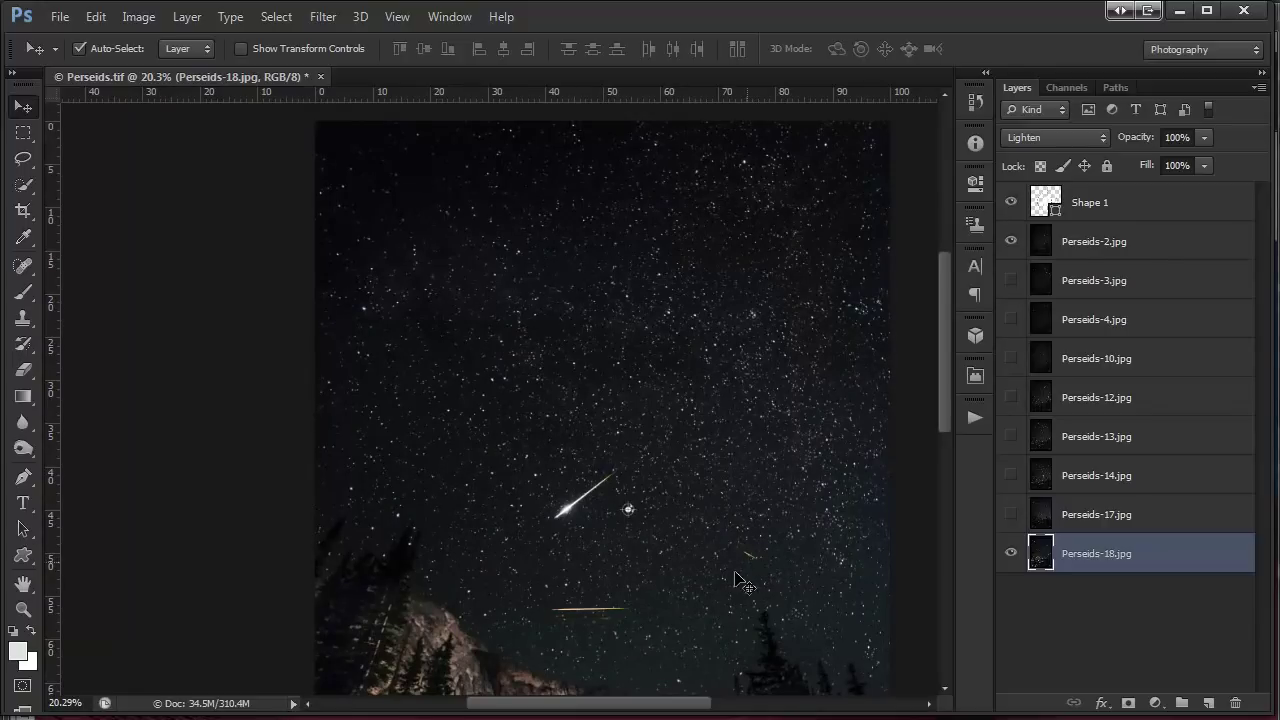
pyautogui.click(1118, 249)
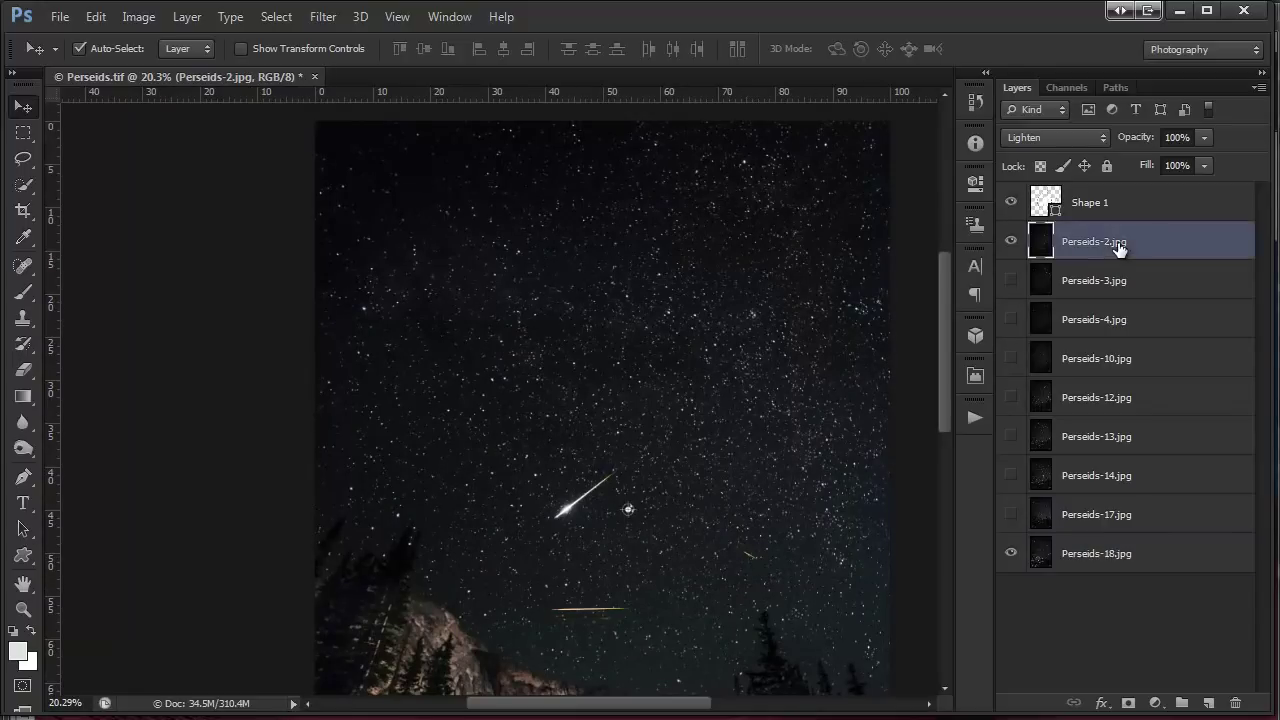
# Free-transform Perseids-2.jpg with its reference point moved onto the pole-star target.
pyautogui.click(106, 16)
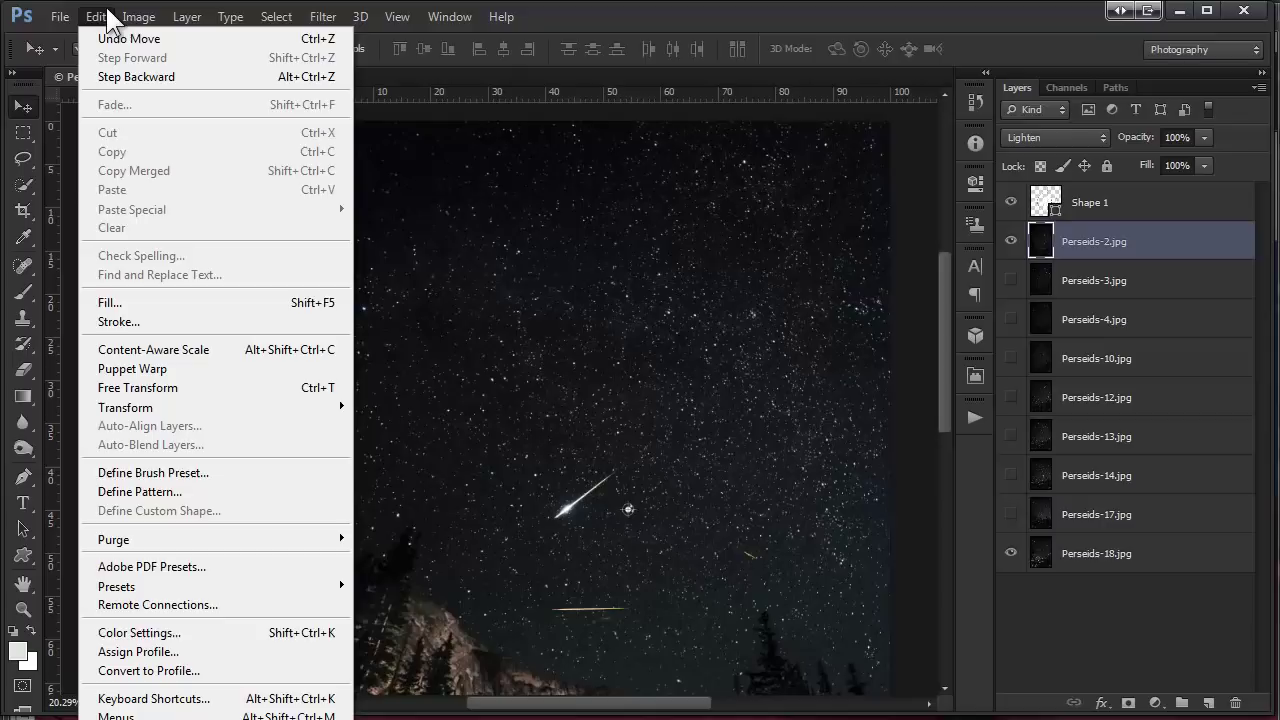
pyautogui.click(217, 390)
pyautogui.scroll(6, 619, 578)
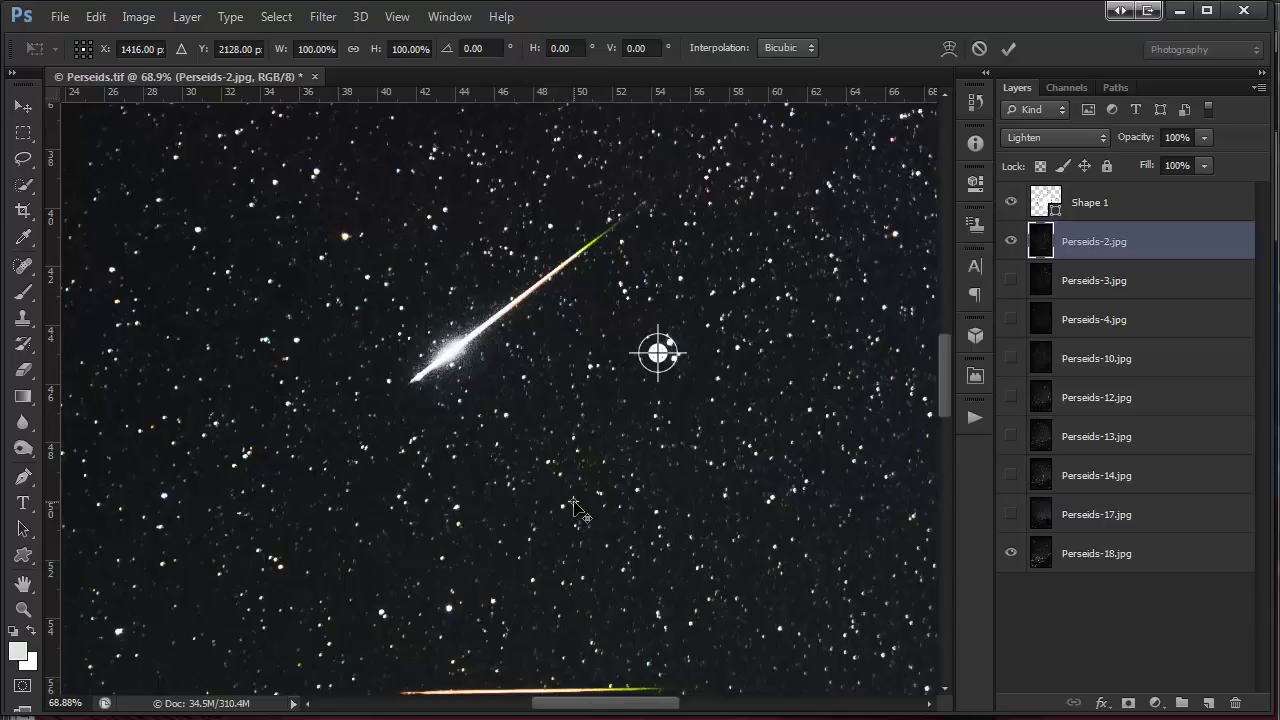
pyautogui.moveTo(577, 505); pyautogui.dragTo(660, 356)
pyautogui.scroll(-1, 606, 414)
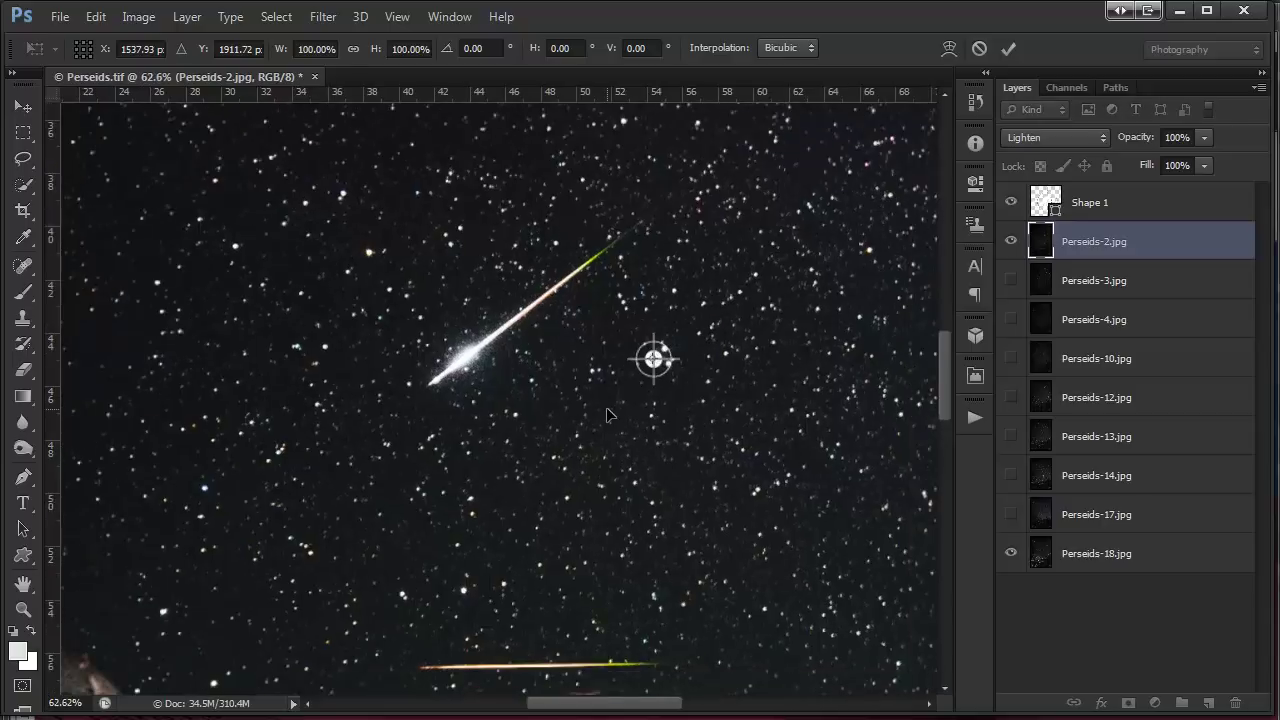
pyautogui.scroll(-12, 606, 414)
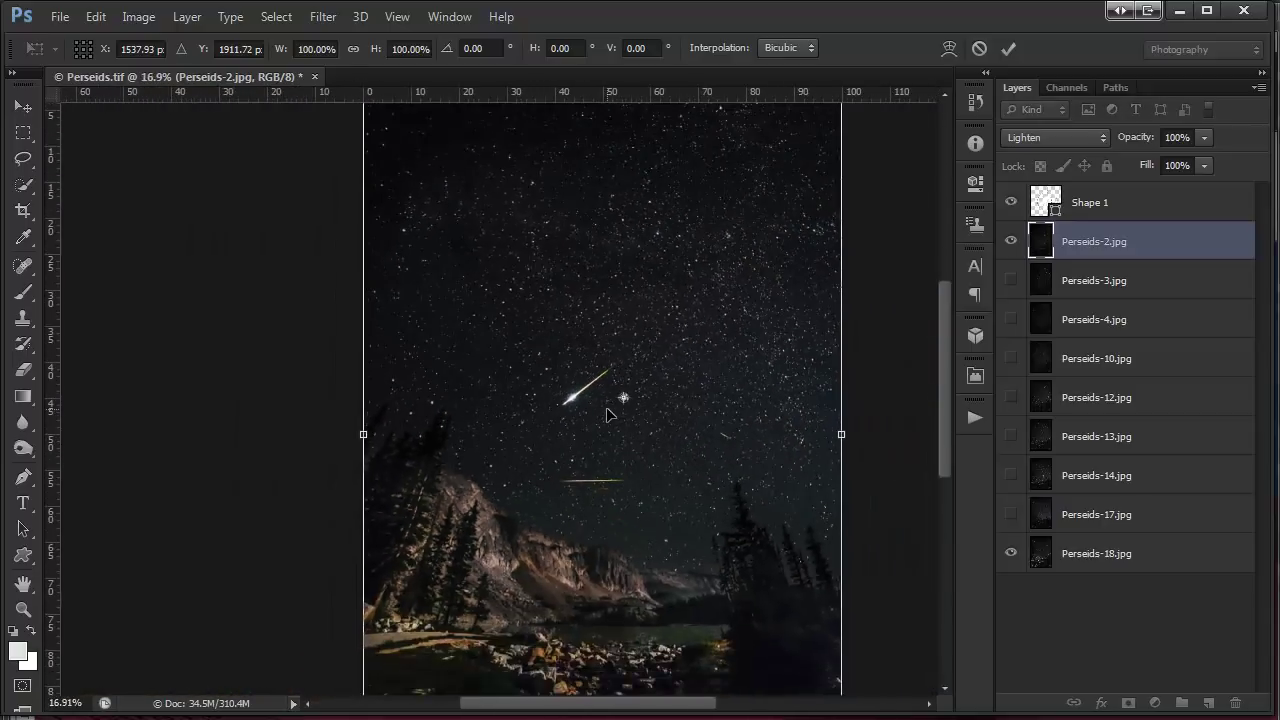
pyautogui.scroll(-2, 606, 412)
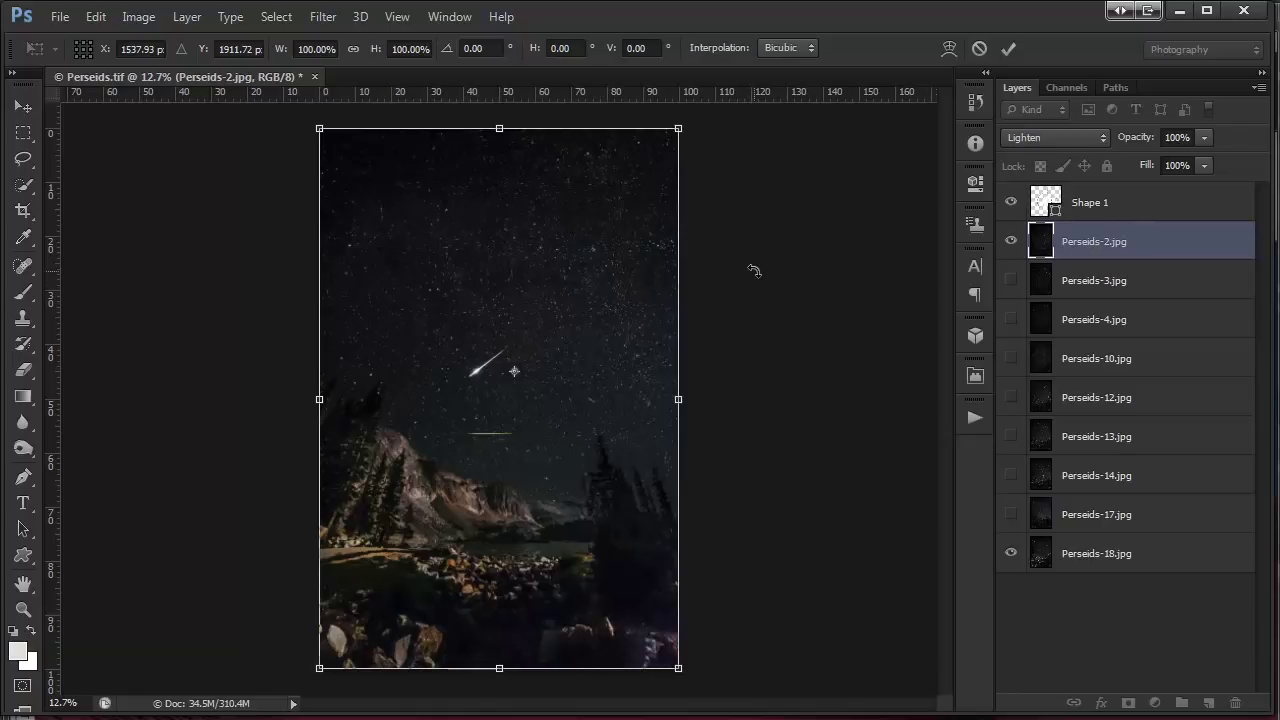
# Rotate Perseids-2.jpg to about -70.65° around the target and commit the transform.
pyautogui.moveTo(754, 270); pyautogui.dragTo(587, 176)
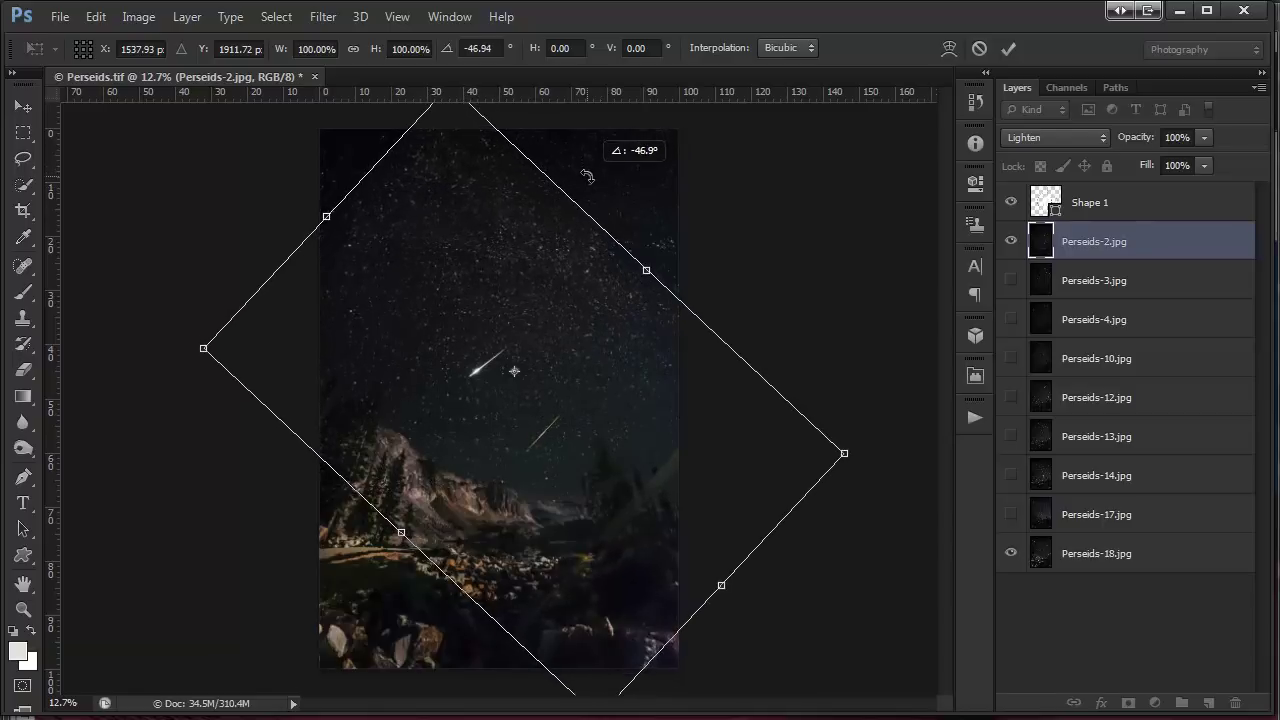
pyautogui.scroll(3, 314, 394)
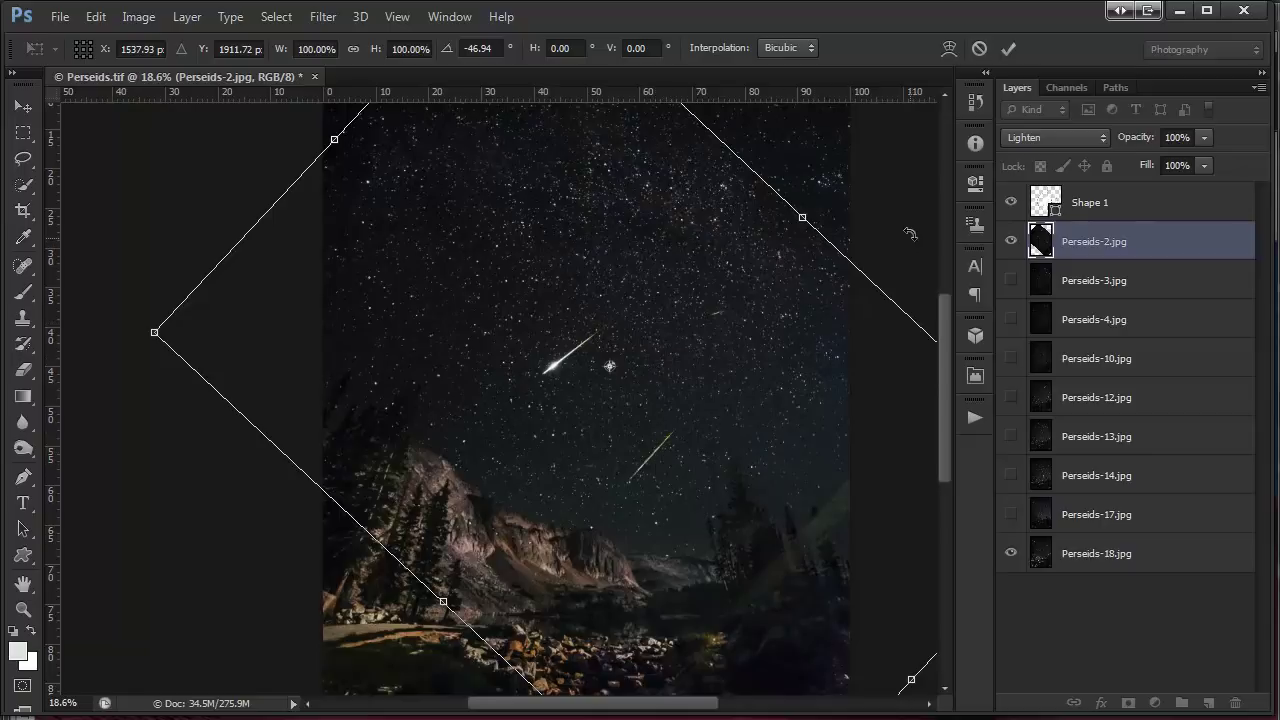
pyautogui.moveTo(909, 234); pyautogui.dragTo(789, 157)
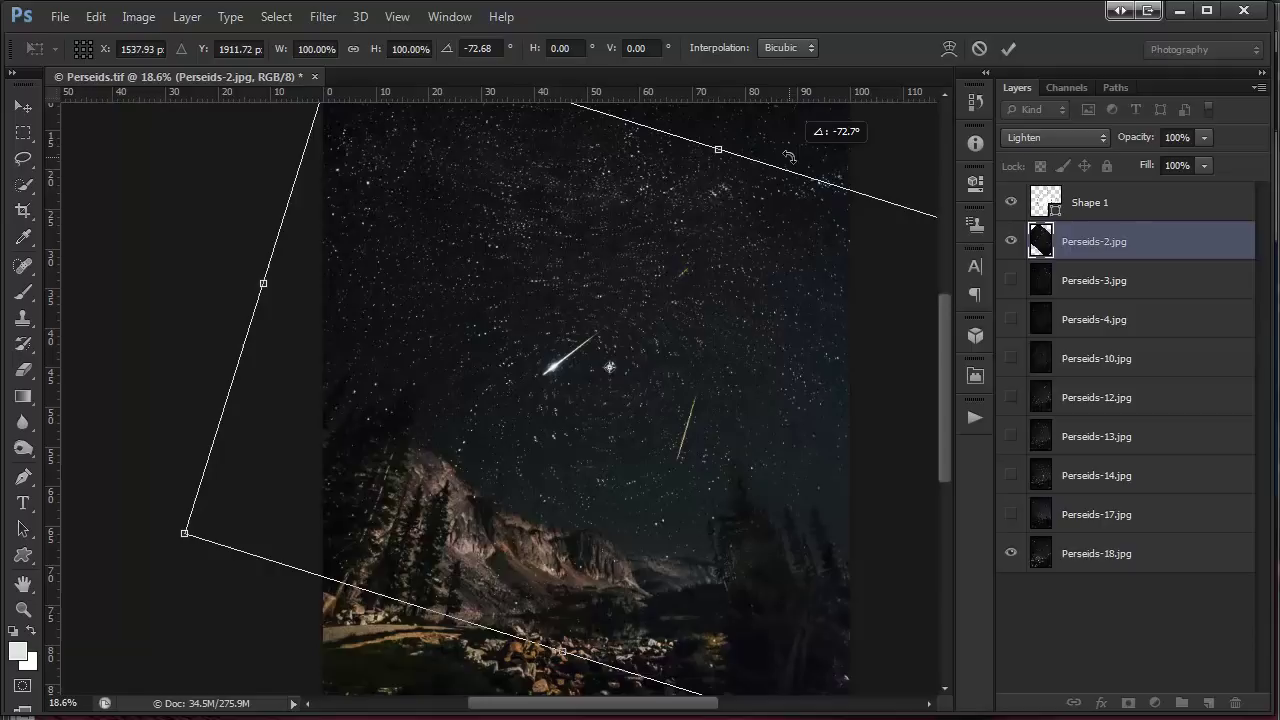
pyautogui.moveTo(789, 157); pyautogui.dragTo(784, 181)
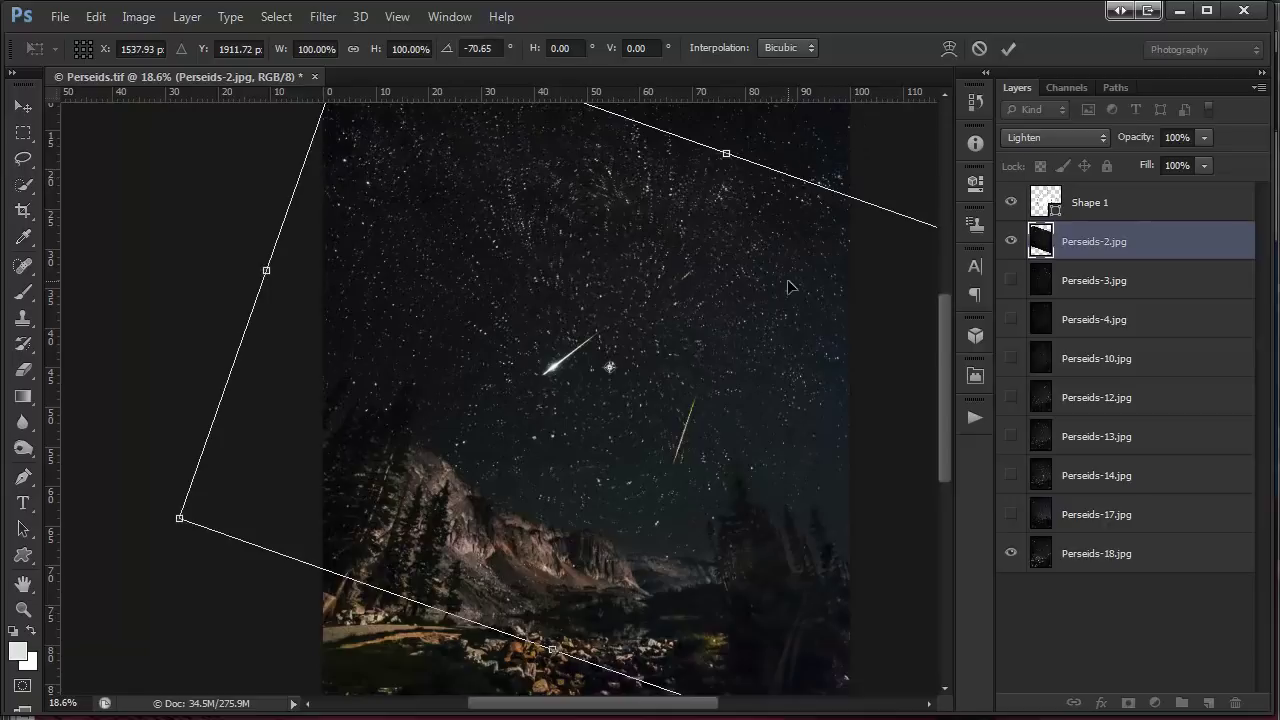
pyautogui.click(1005, 49)
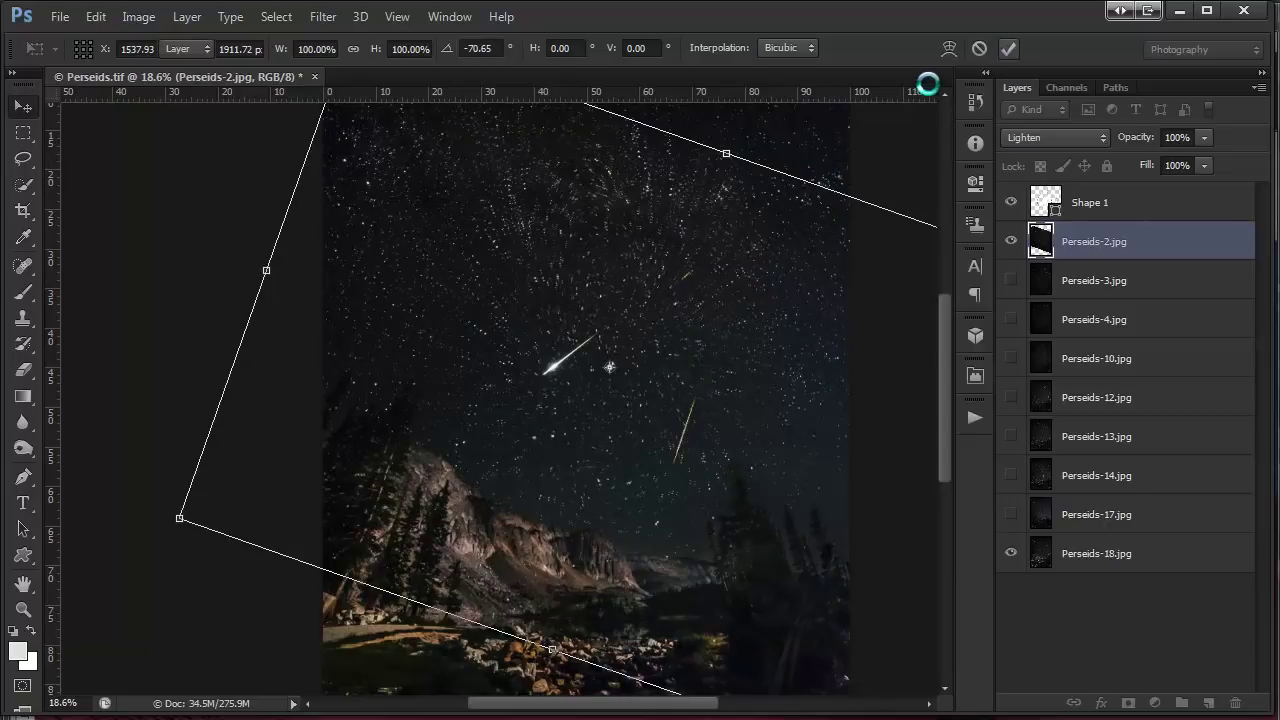
# Zoom and pan around the rotated Perseids-2 meteor and Perseids-18's meteors to check alignment.
pyautogui.scroll(-3, 792, 312)
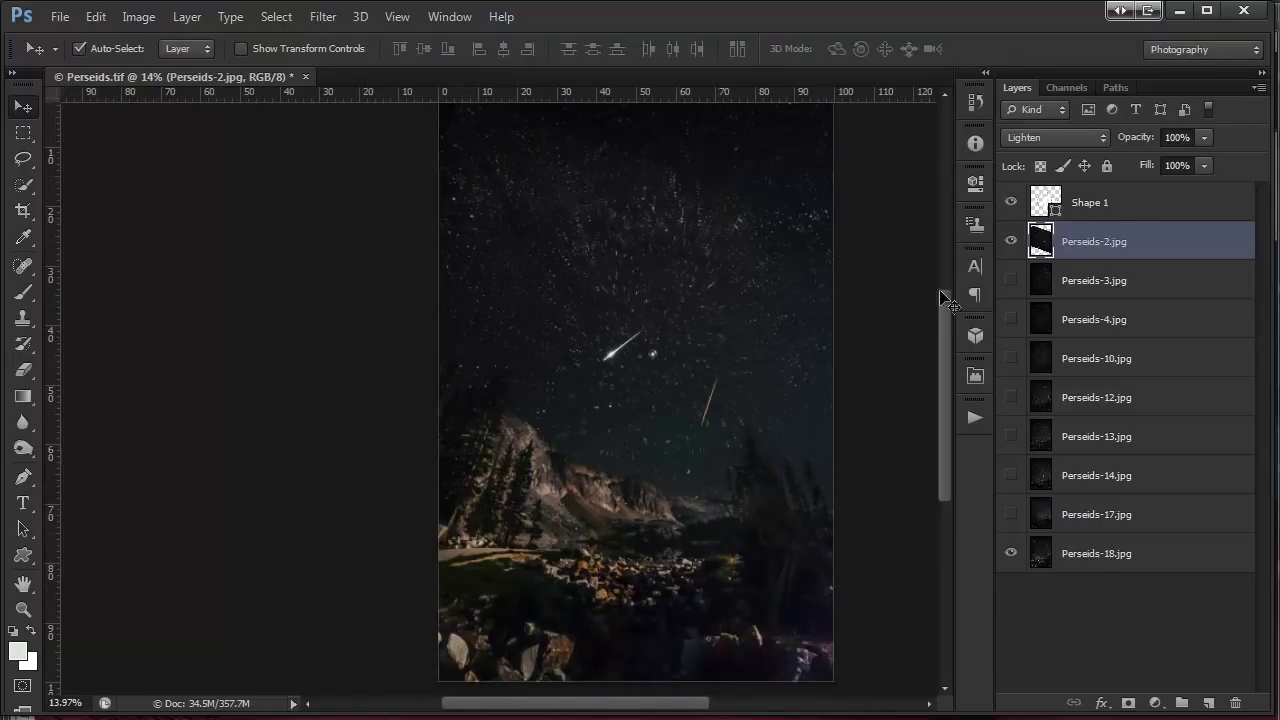
pyautogui.scroll(2, 843, 276)
pyautogui.scroll(1, 800, 335)
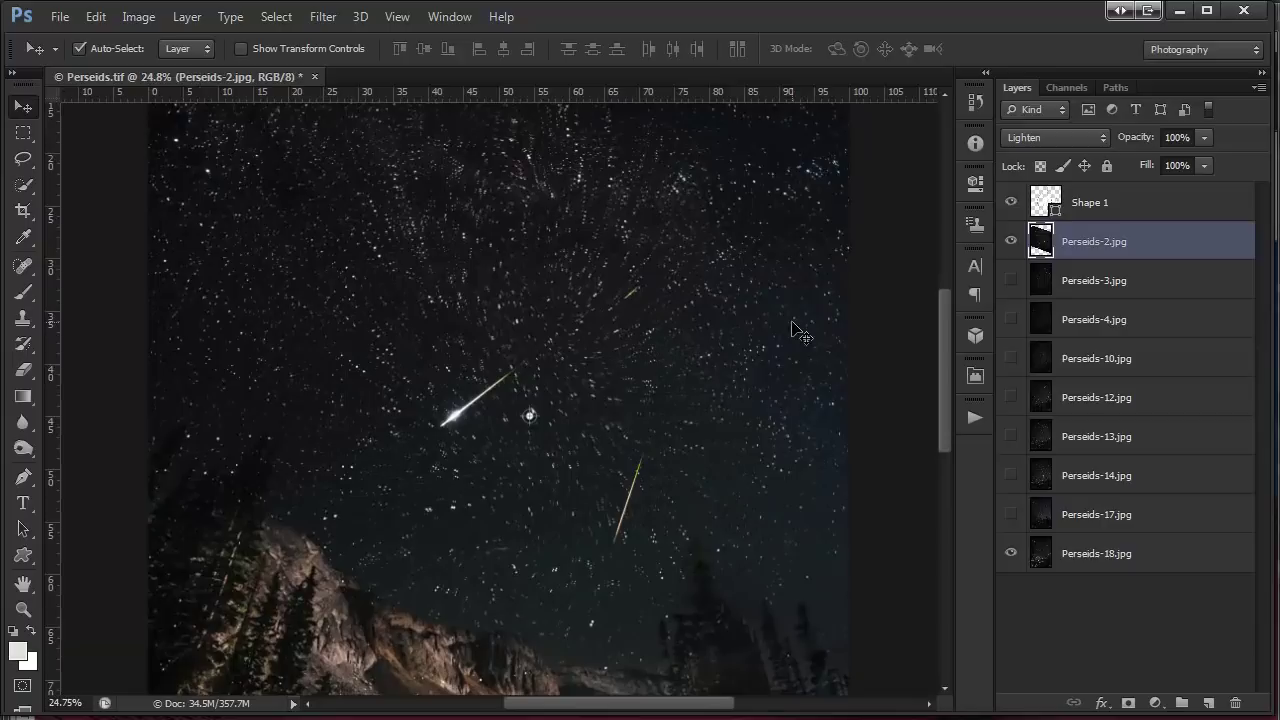
pyautogui.scroll(1, 730, 572)
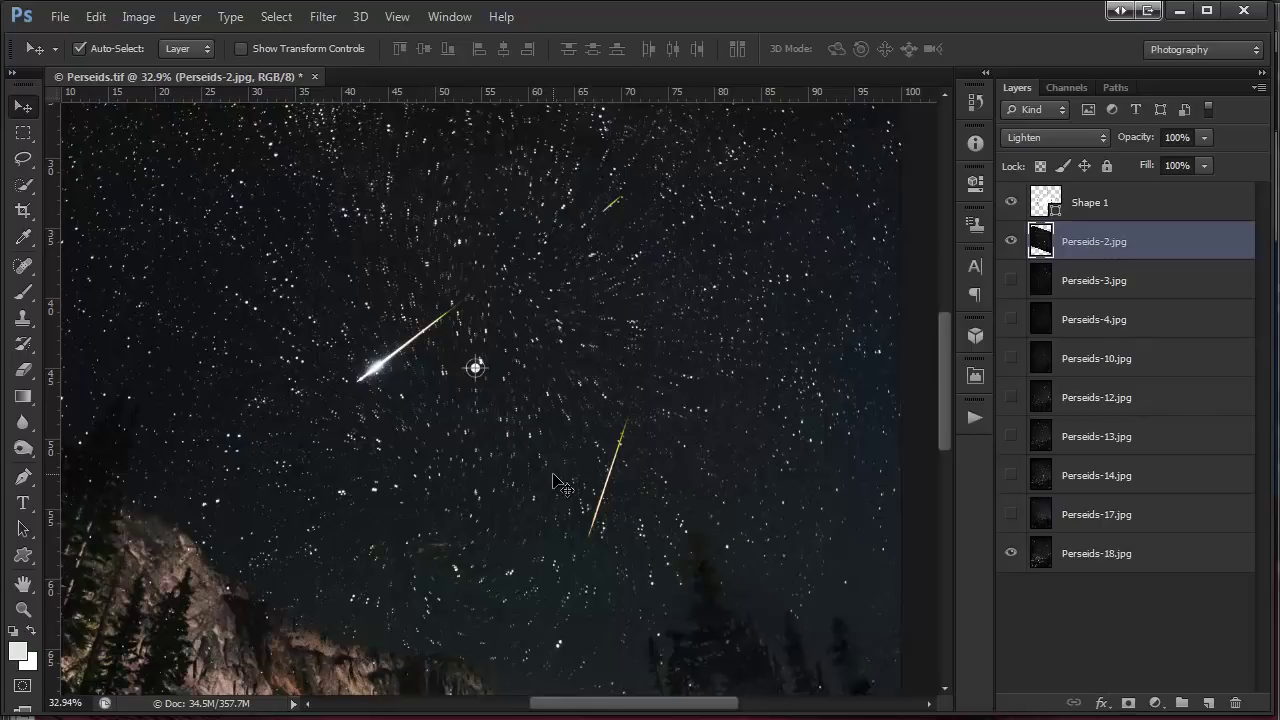
pyautogui.scroll(2, 552, 470)
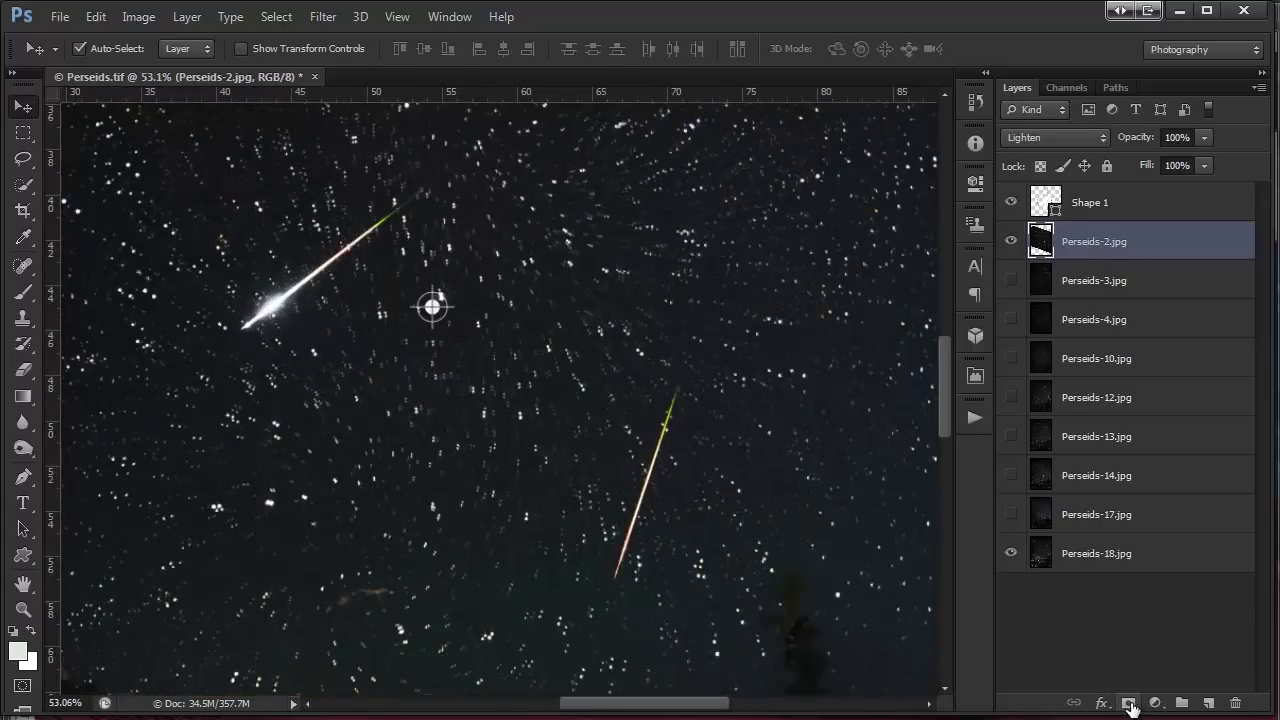
pyautogui.moveTo(865, 414); pyautogui.dragTo(839, 456)
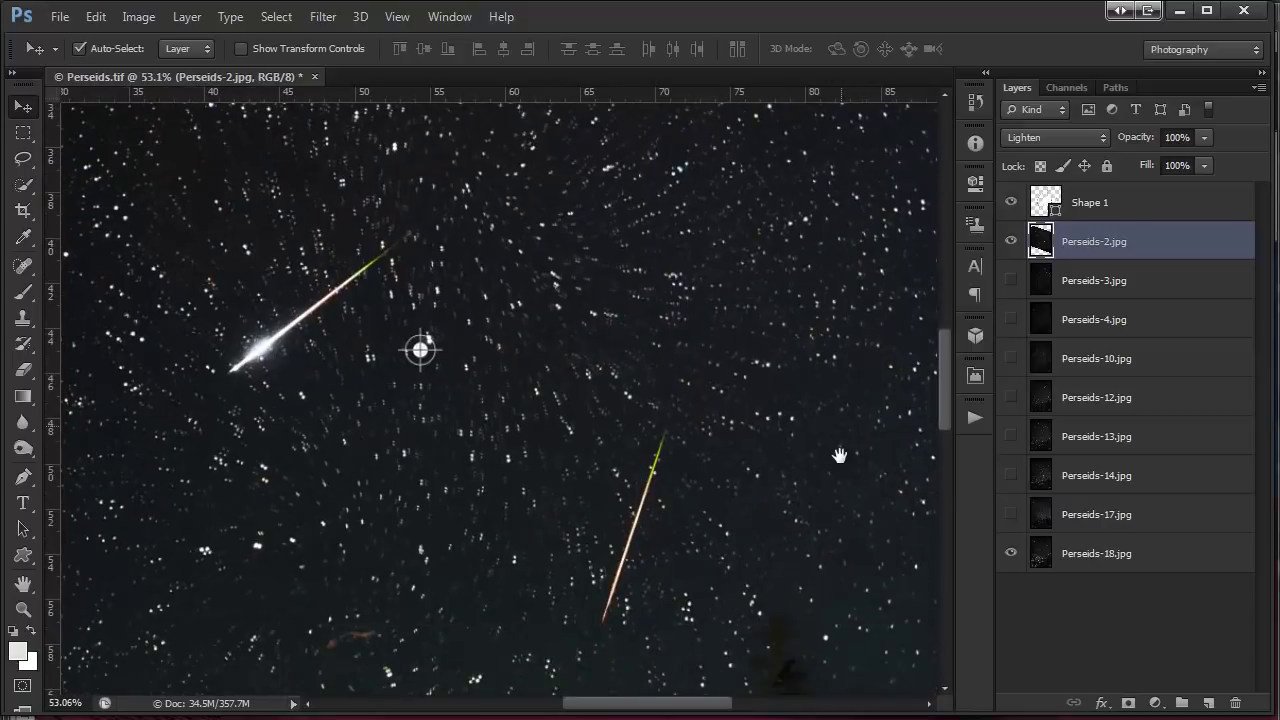
# Hide Perseids-2 behind a black layer mask and paint its lower meteor streak back in white.
pyautogui.keyDown('alt'); pyautogui.click(1129, 706); pyautogui.keyUp('alt')
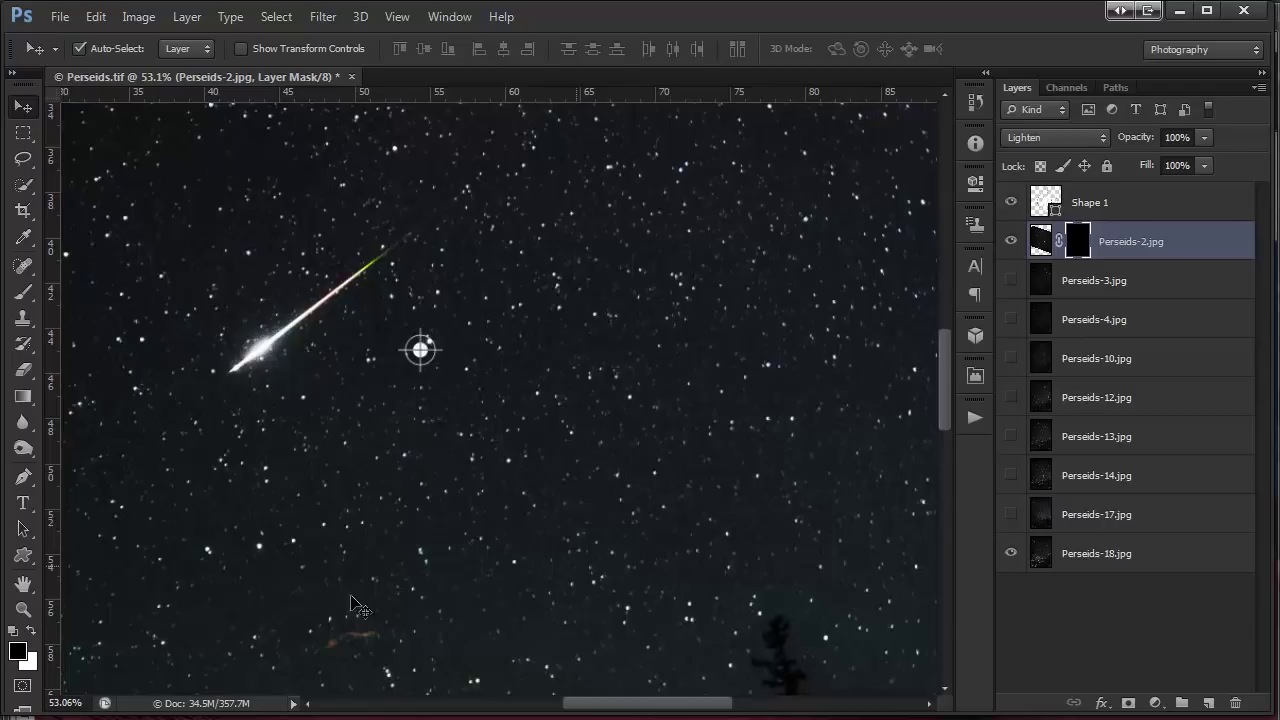
pyautogui.click(24, 291)
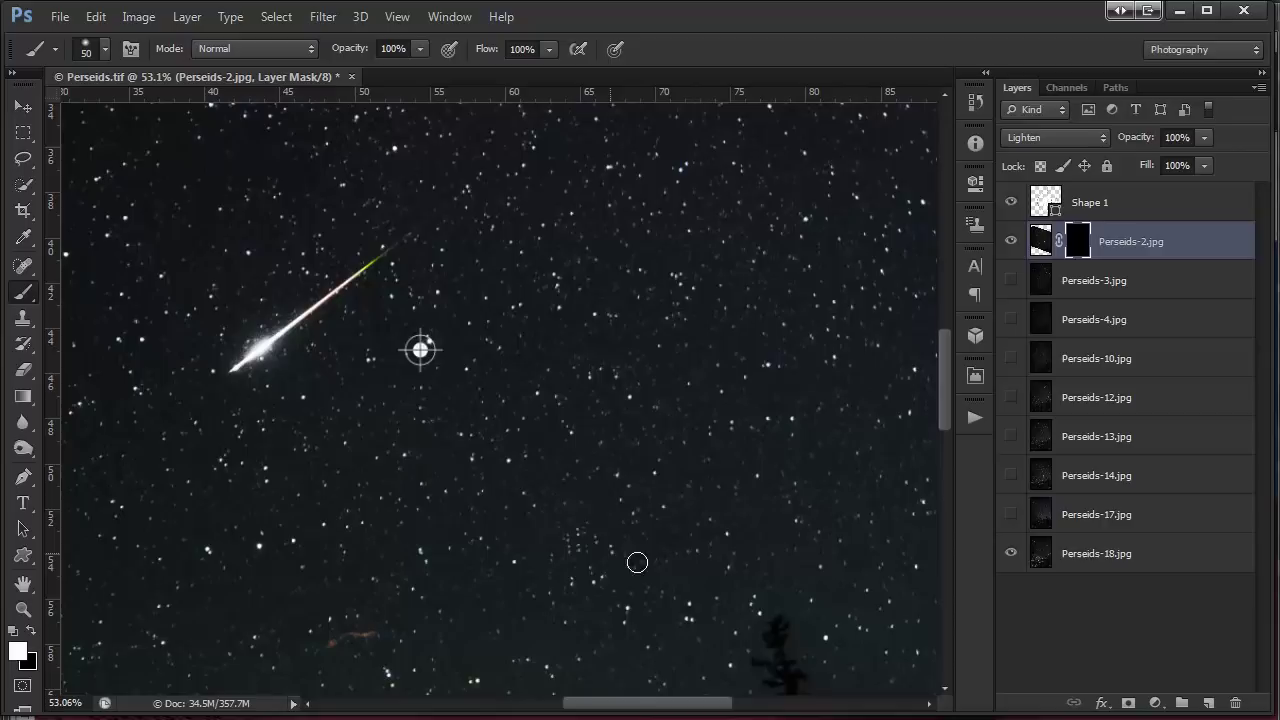
pyautogui.moveTo(637, 562)
pyautogui.mouseDown()
pyautogui.moveTo(623, 543)
pyautogui.moveTo(623, 566)
pyautogui.moveTo(665, 421)
pyautogui.mouseUp()
pyautogui.hotkey('ctrl', 'z')
pyautogui.moveTo(631, 542); pyautogui.dragTo(607, 602)
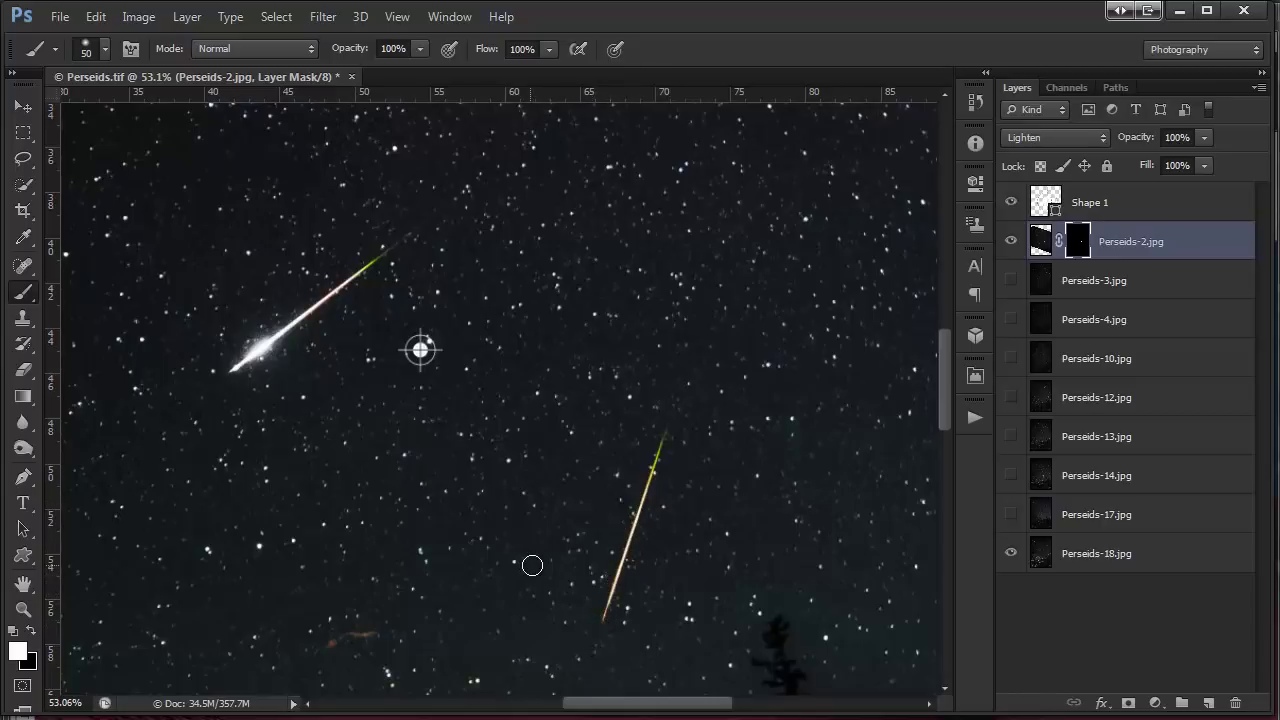
# Touch up the meteor's upper end on the mask with a smaller brush, then resize it back.
pyautogui.scroll(5, 634, 523)
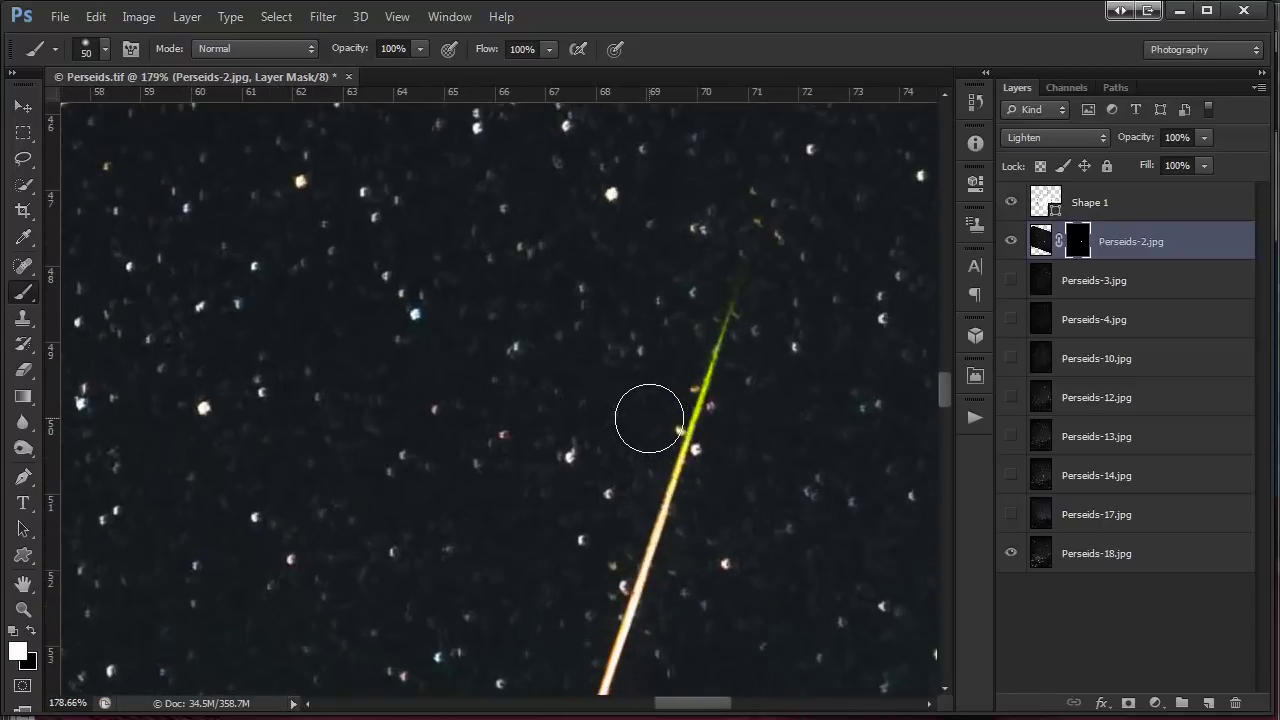
pyautogui.press('x')
pyautogui.press('[')
pyautogui.press('[')
pyautogui.press('[')
pyautogui.press('[')
pyautogui.press('[')
pyautogui.press('[')
pyautogui.press('[')
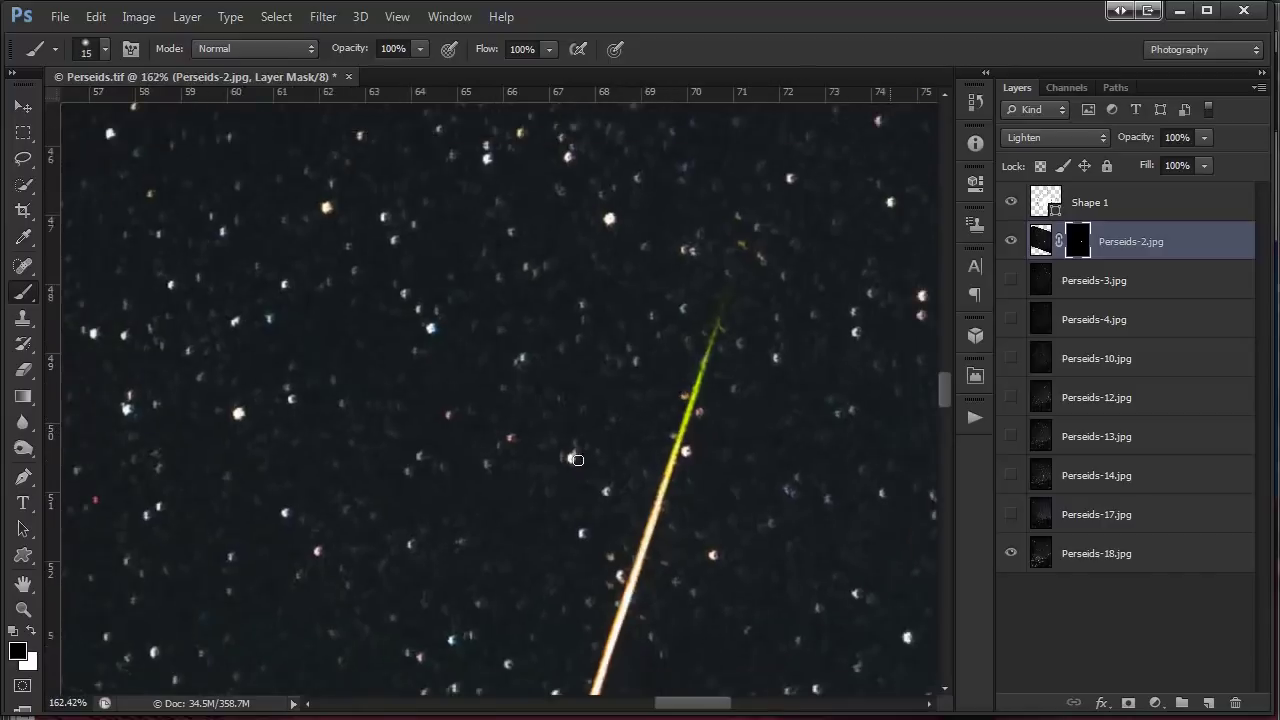
pyautogui.scroll(-5, 576, 462)
pyautogui.scroll(-2, 550, 496)
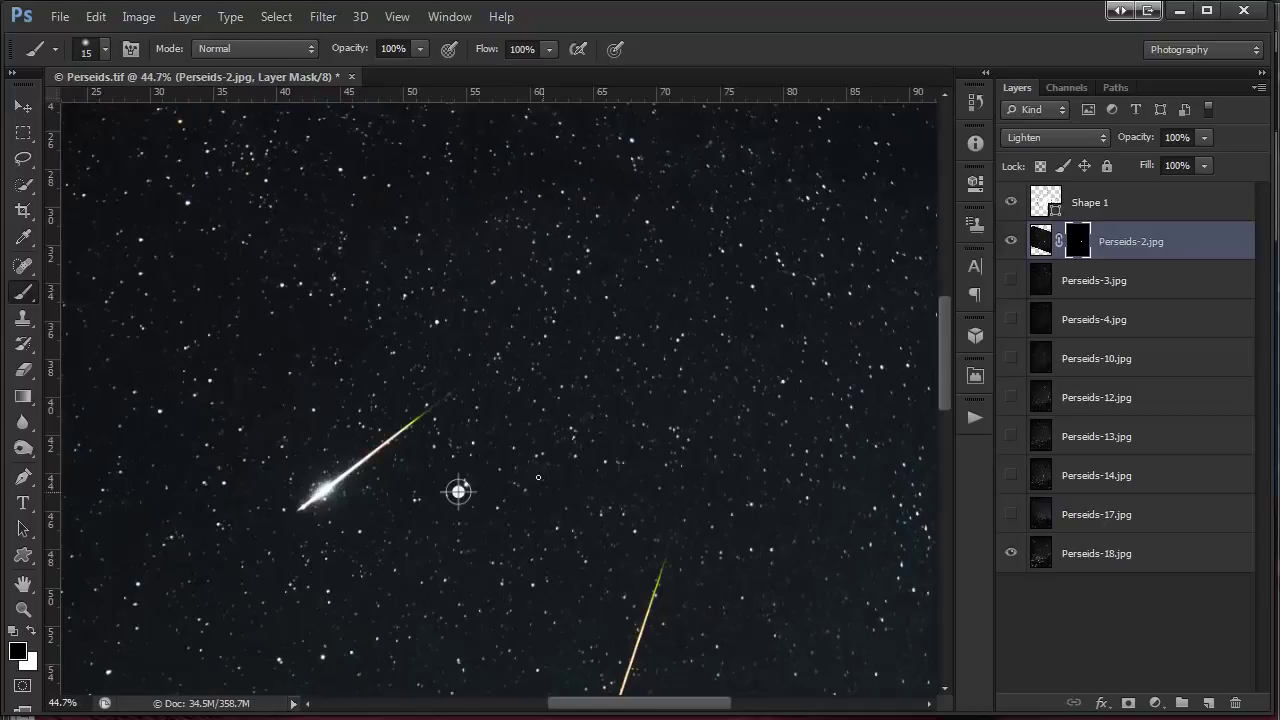
pyautogui.press(']')
pyautogui.press(']')
pyautogui.press(']')
pyautogui.press(']')
pyautogui.press(']')
pyautogui.press('x')
# Reveal the small green meteor near the top and toggle the mask off and on to compare.
pyautogui.click(642, 270)
pyautogui.hotkey('ctrl', 'z')
pyautogui.moveTo(634, 281); pyautogui.dragTo(648, 257)
pyautogui.scroll(-3, 691, 355)
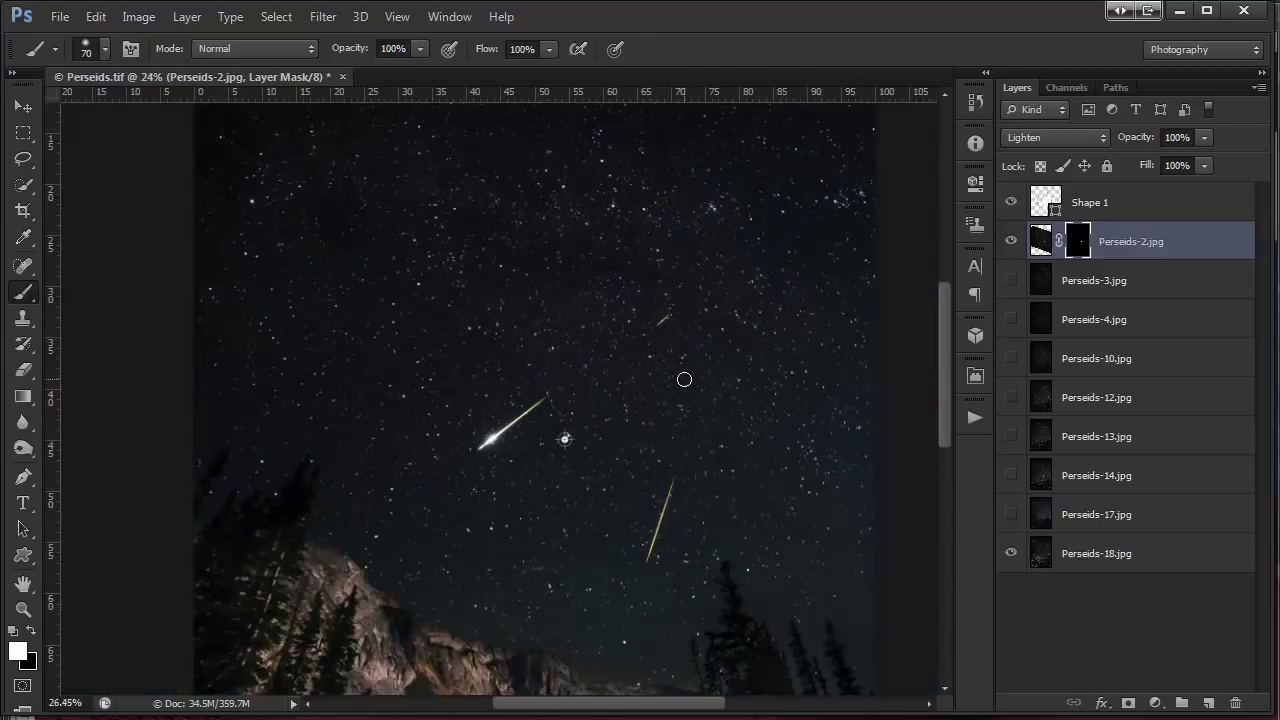
pyautogui.scroll(2, 684, 379)
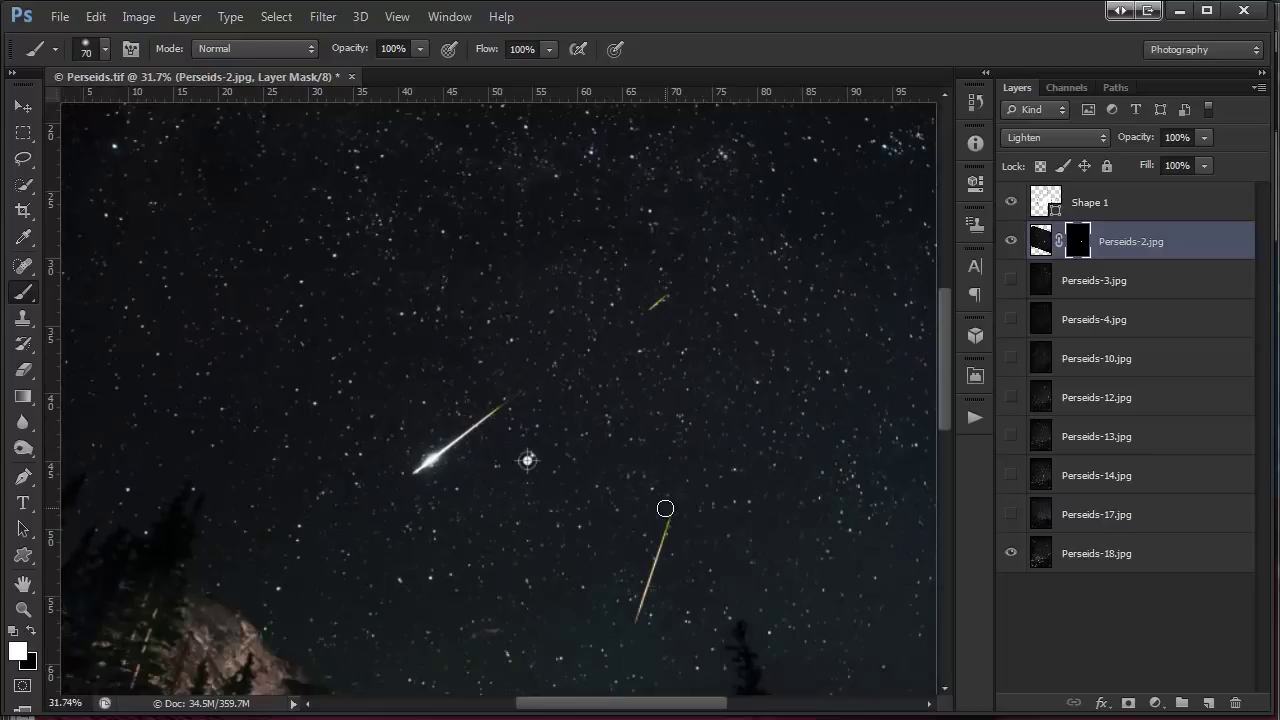
pyautogui.keyDown('shift'); pyautogui.click(1078, 243); pyautogui.keyUp('shift')
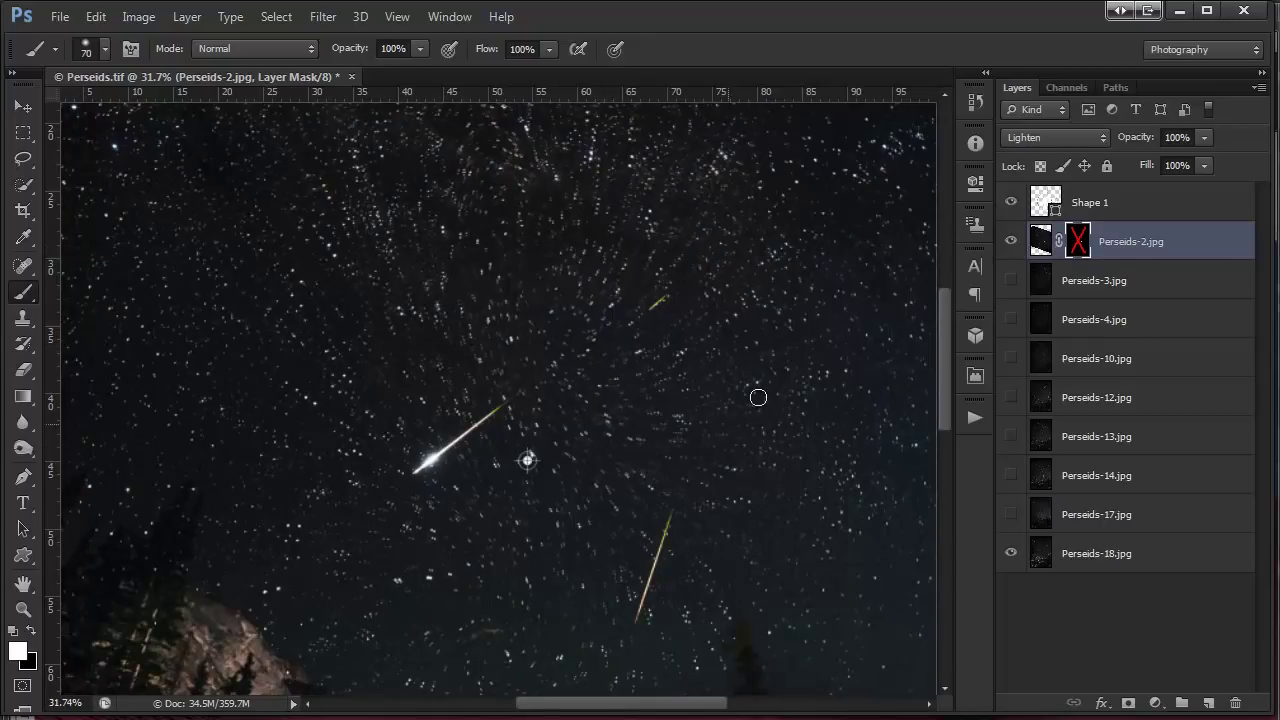
pyautogui.keyDown('shift'); pyautogui.click(1077, 243); pyautogui.keyUp('shift')
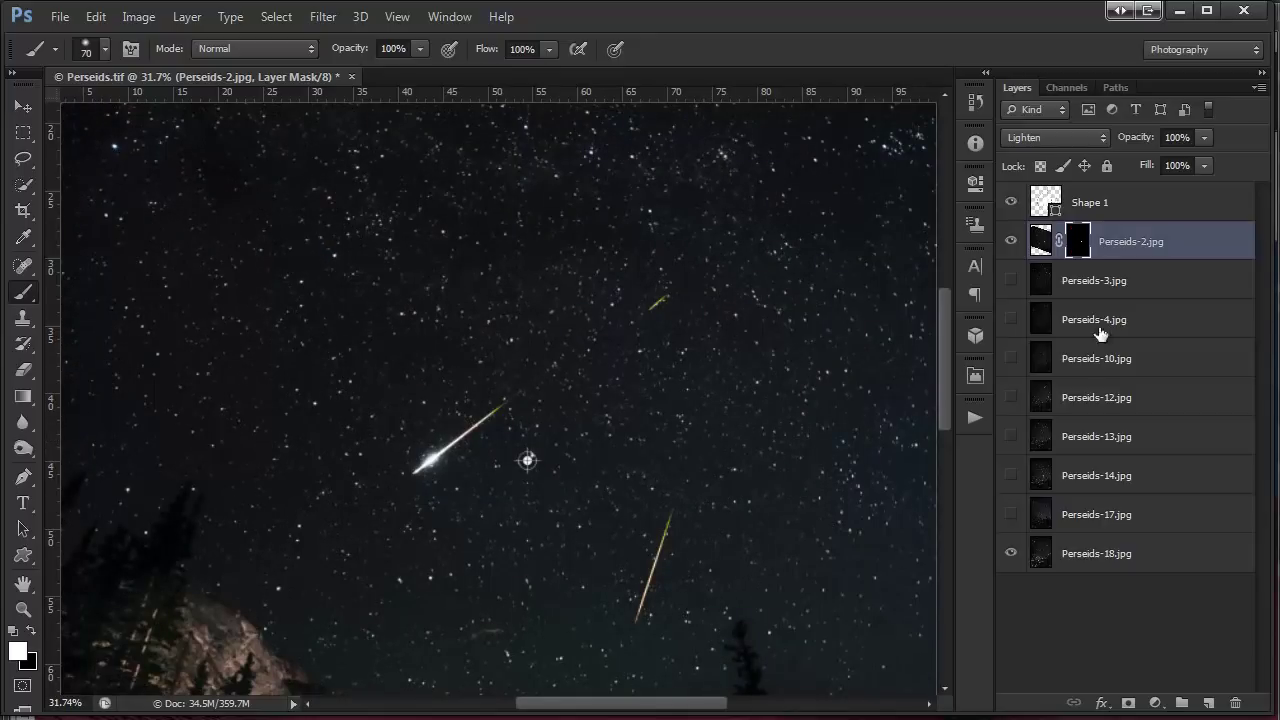
# Select the Perseids-3 layer and make it visible.
pyautogui.click(1114, 288)
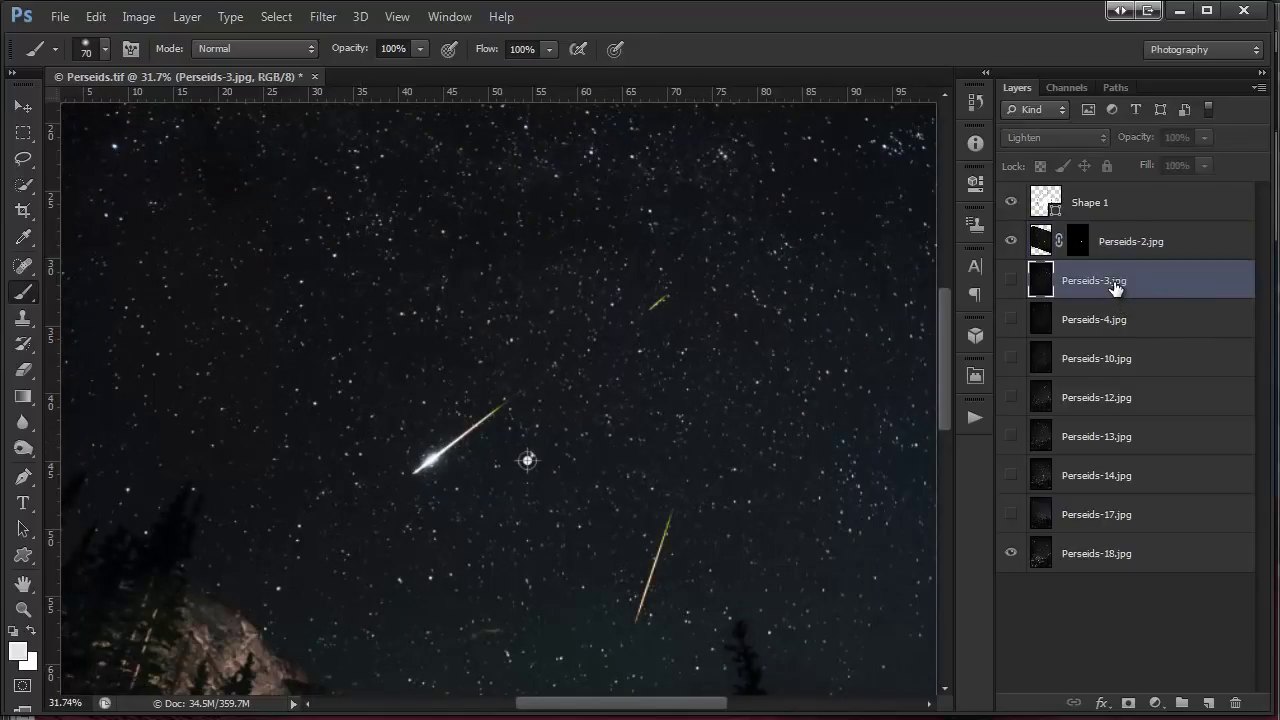
pyautogui.click(1011, 281)
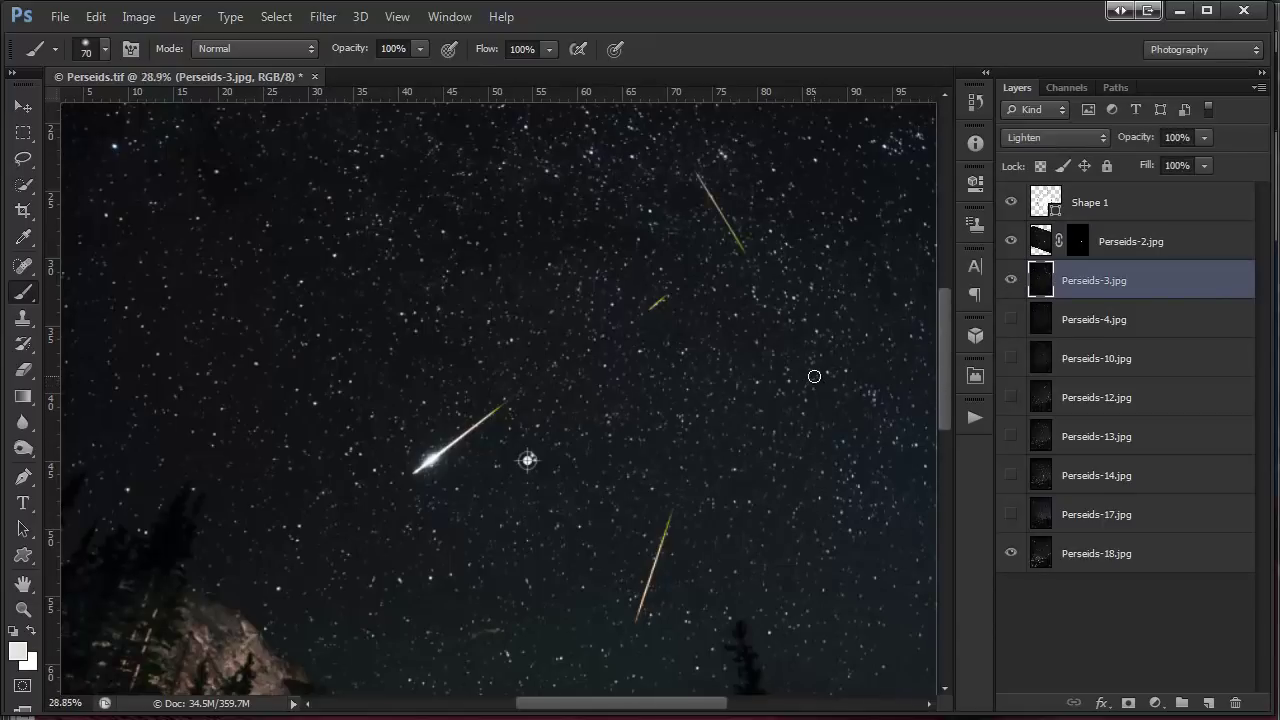
pyautogui.scroll(-3, 813, 376)
pyautogui.scroll(-1, 820, 360)
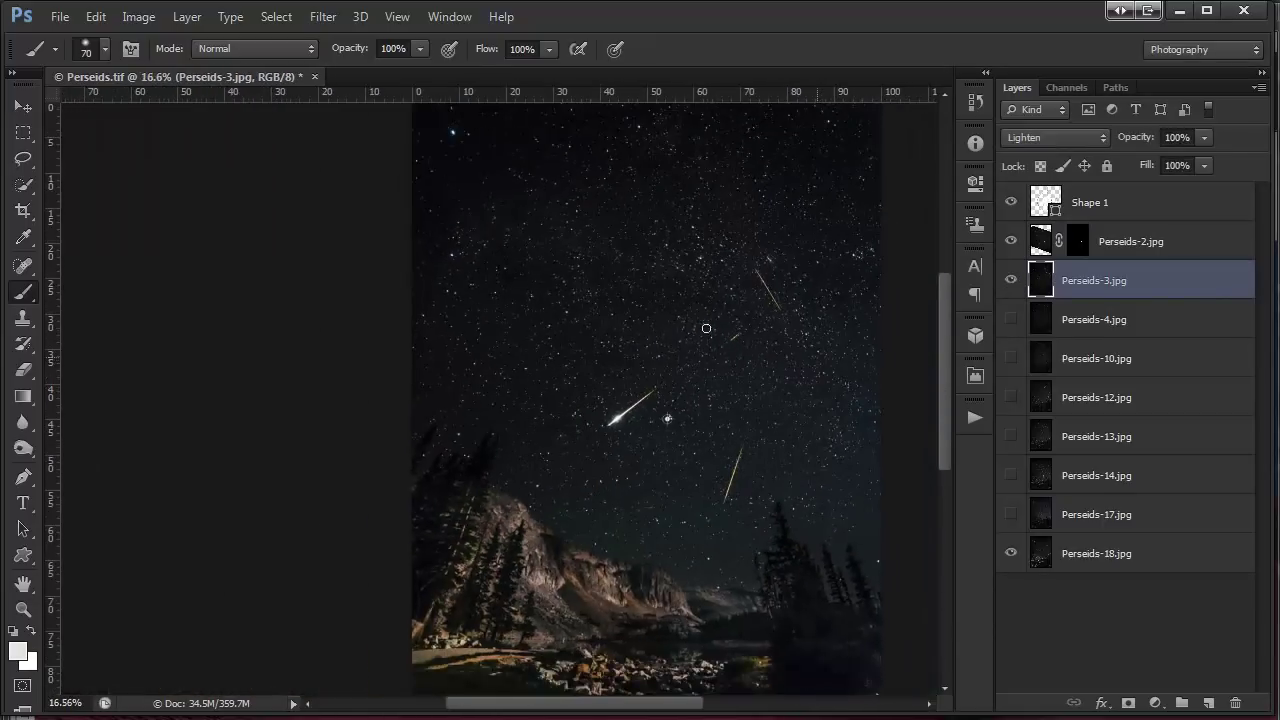
# Free Transform Perseids-3 with its pivot on Polaris, rotating about -46.24° until star trails align.
pyautogui.click(92, 16)
pyautogui.click(177, 388)
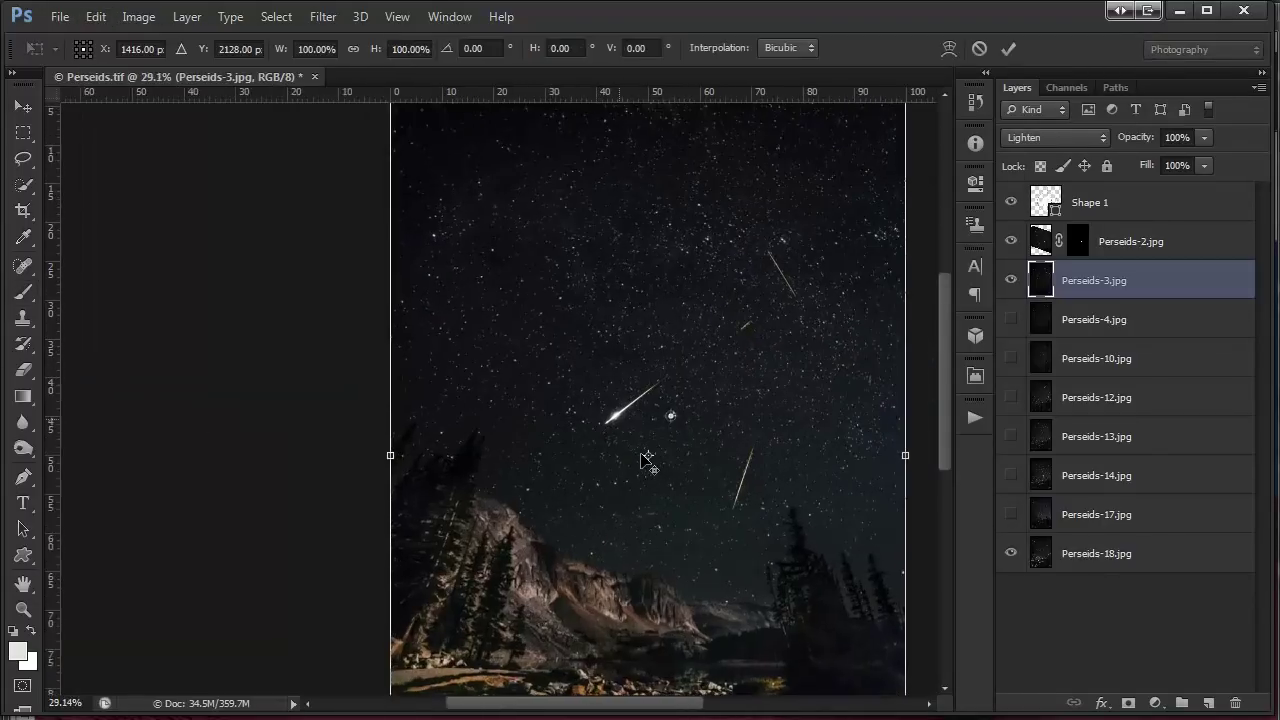
pyautogui.scroll(4, 663, 466)
pyautogui.moveTo(722, 356); pyautogui.dragTo(721, 357)
pyautogui.scroll(-3, 660, 428)
pyautogui.scroll(-2, 645, 443)
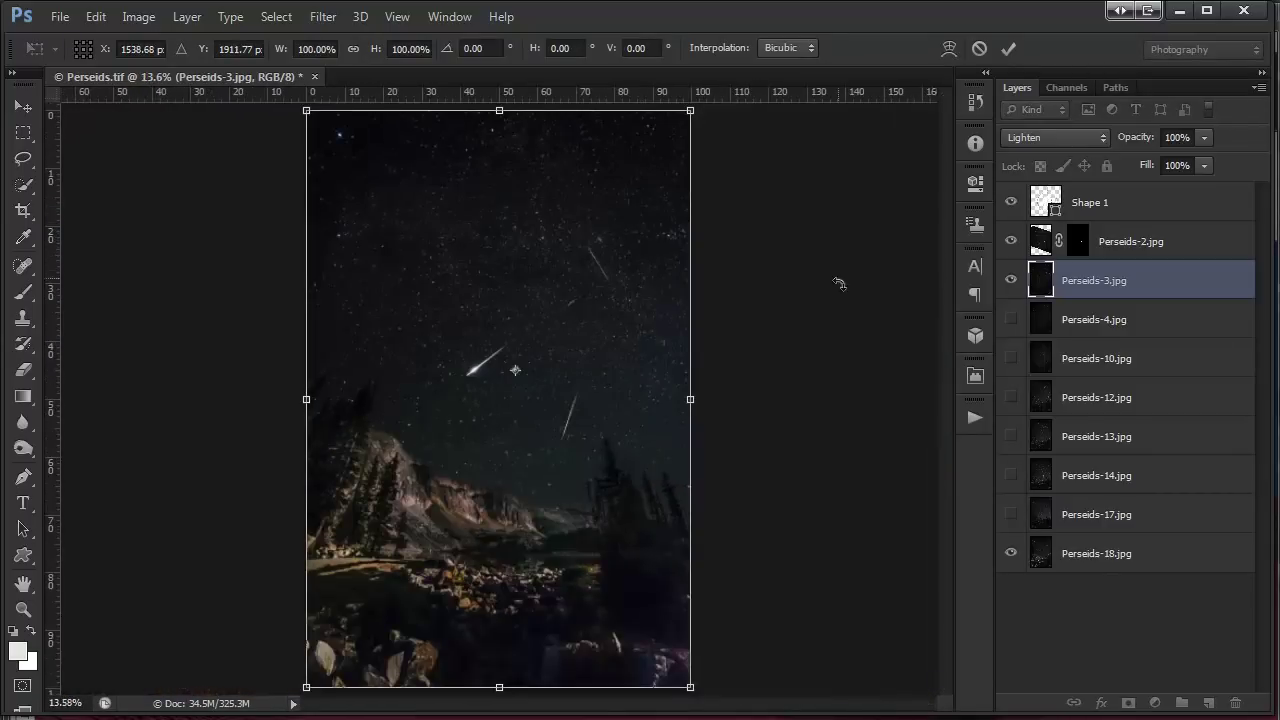
pyautogui.moveTo(838, 284); pyautogui.dragTo(384, 143)
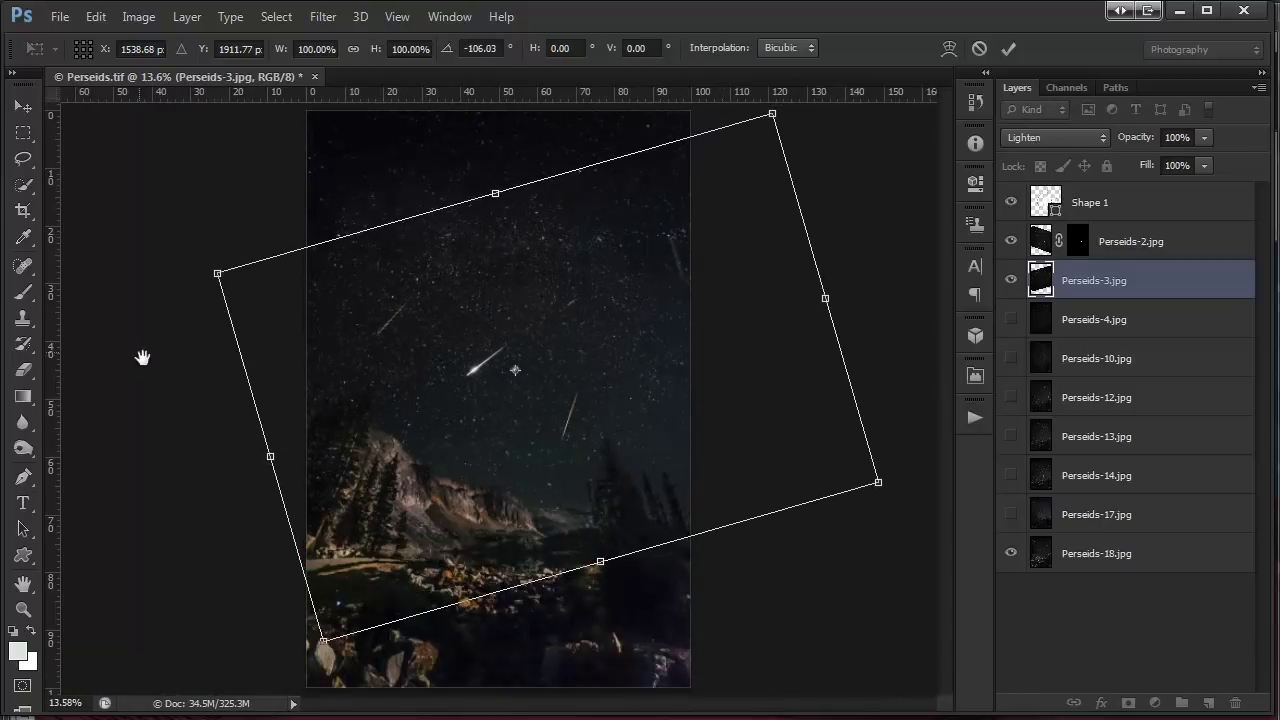
pyautogui.scroll(1, 217, 170)
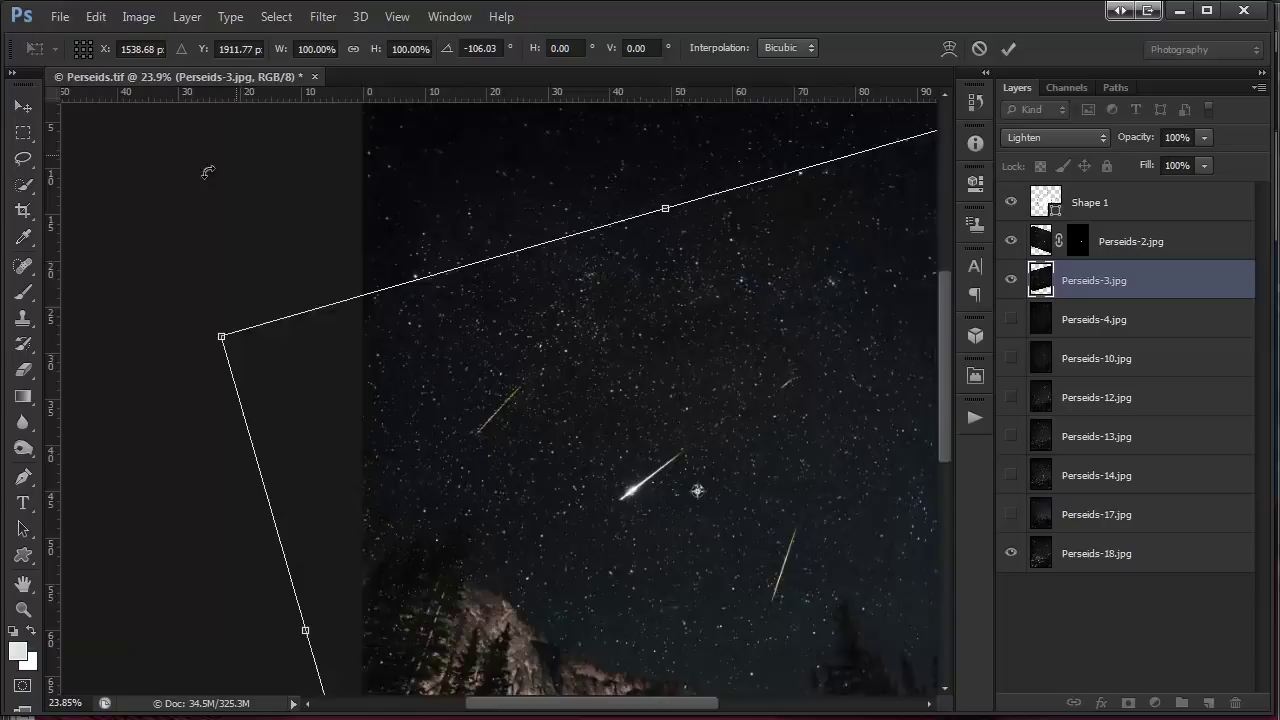
pyautogui.moveTo(207, 172); pyautogui.dragTo(630, 258)
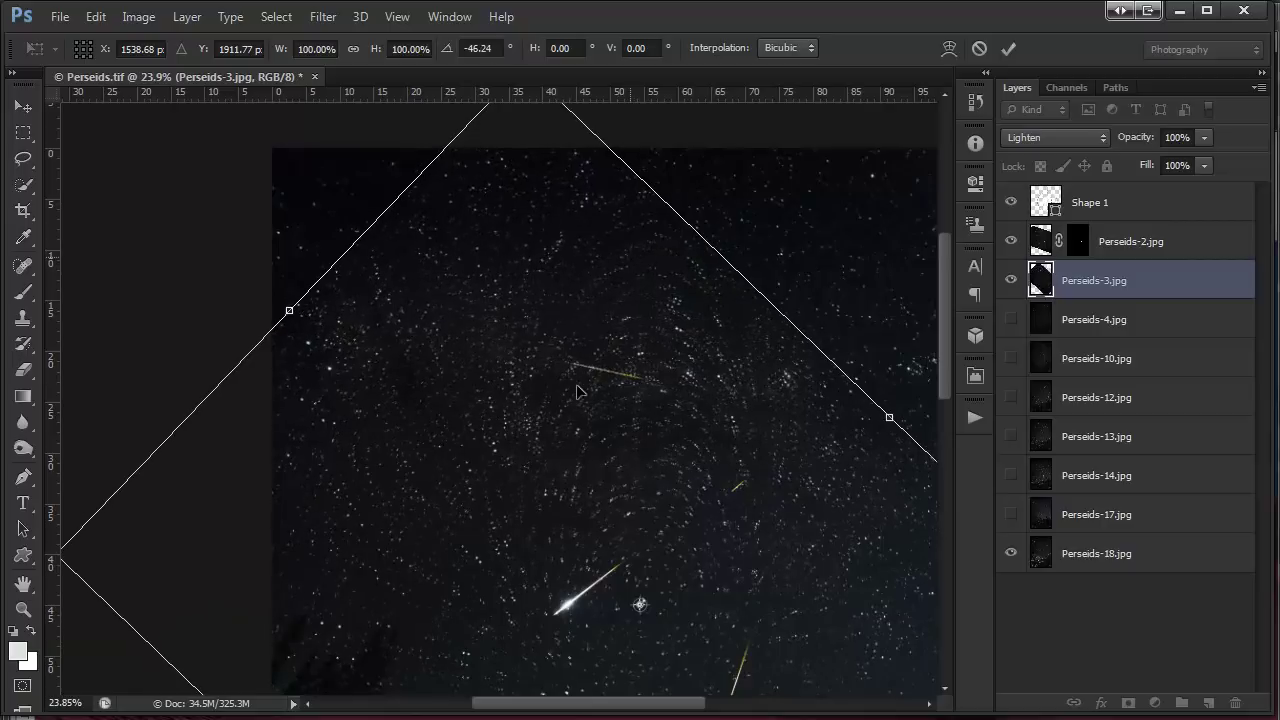
pyautogui.click(1008, 48)
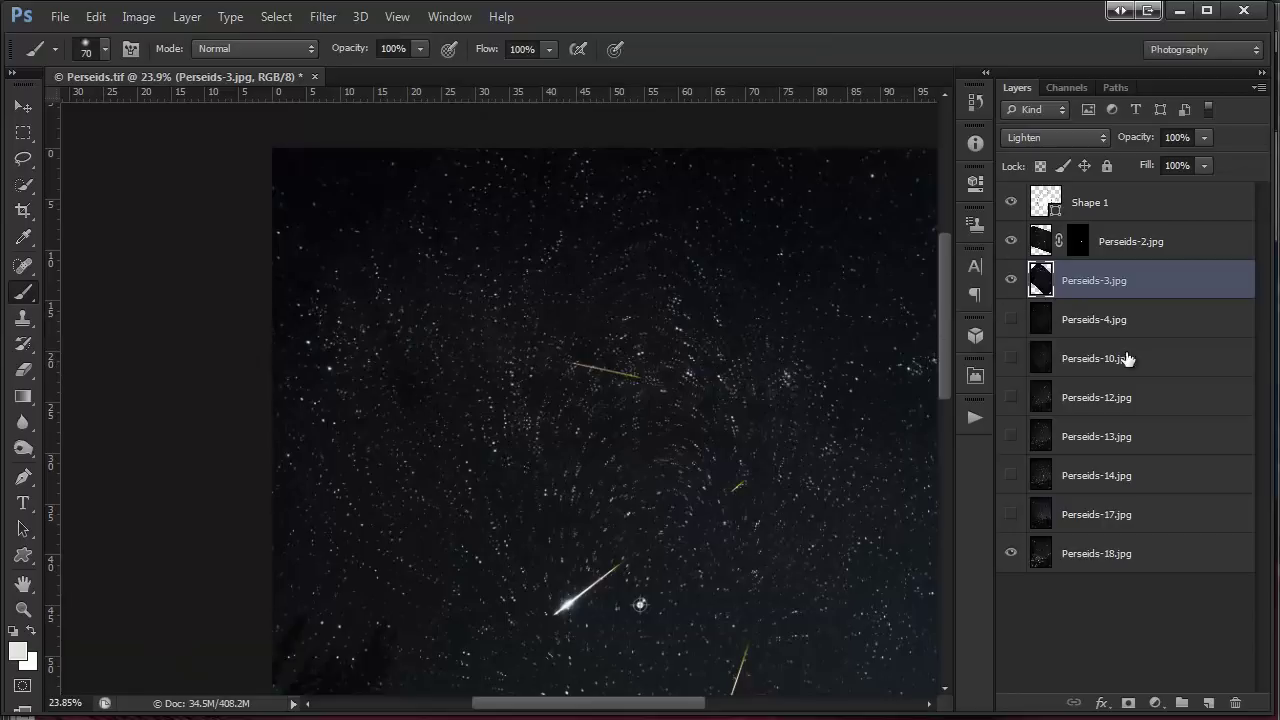
# Add a black mask to Perseids-3, paint its meteor streak back, and pan to view the whole sky.
pyautogui.scroll(5, 609, 366)
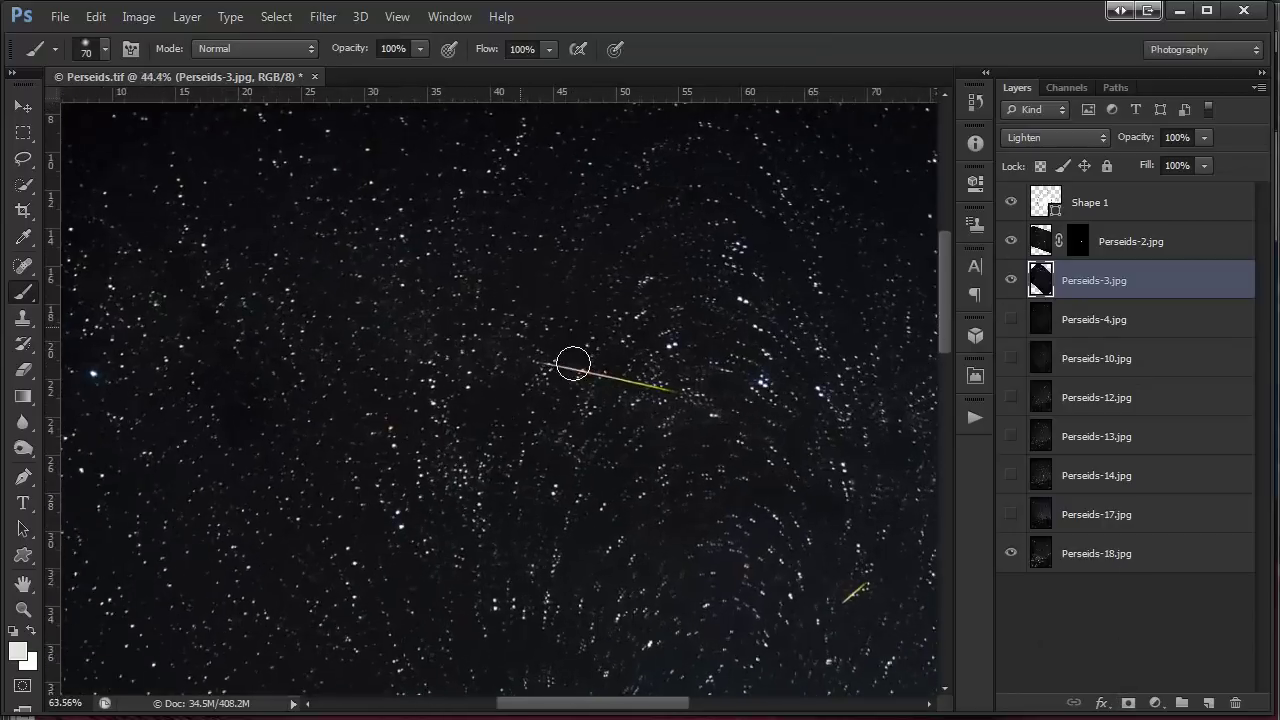
pyautogui.scroll(3, 571, 364)
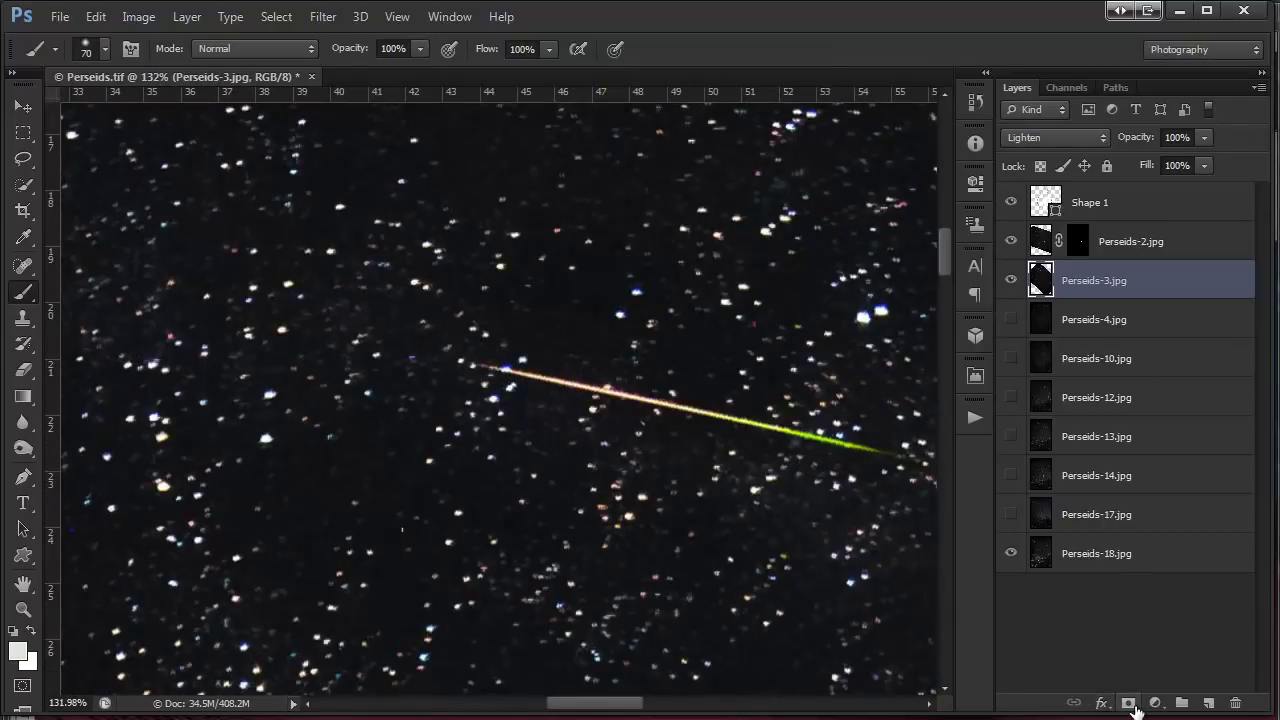
pyautogui.keyDown('alt'); pyautogui.click(1129, 705); pyautogui.keyUp('alt')
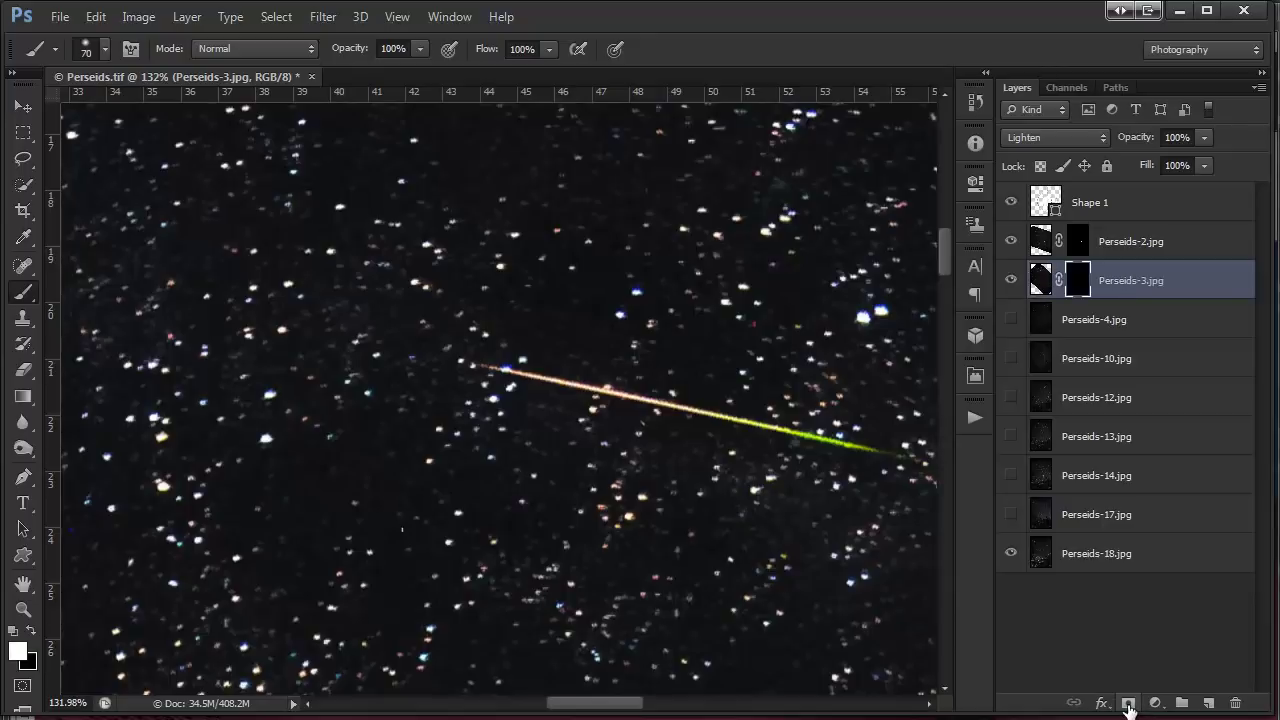
pyautogui.moveTo(530, 372); pyautogui.dragTo(868, 450)
pyautogui.scroll(-3, 666, 529)
pyautogui.scroll(-4, 666, 526)
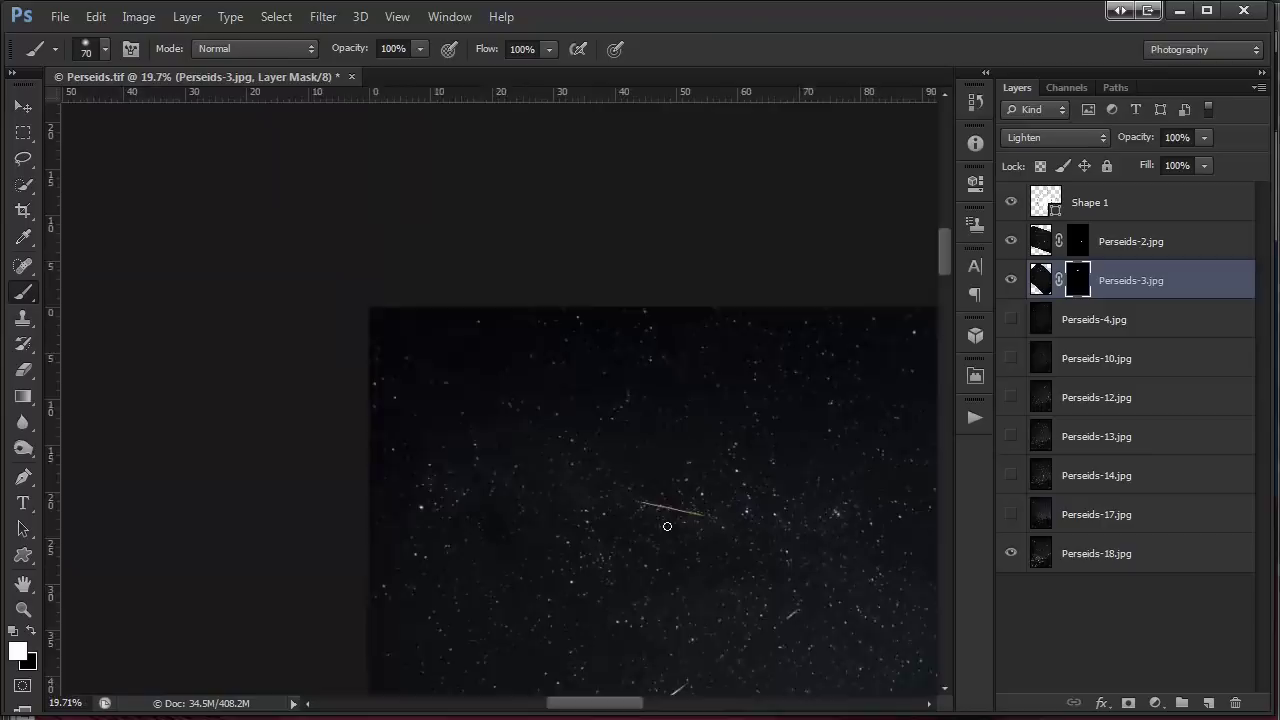
pyautogui.moveTo(612, 533); pyautogui.dragTo(504, 373)
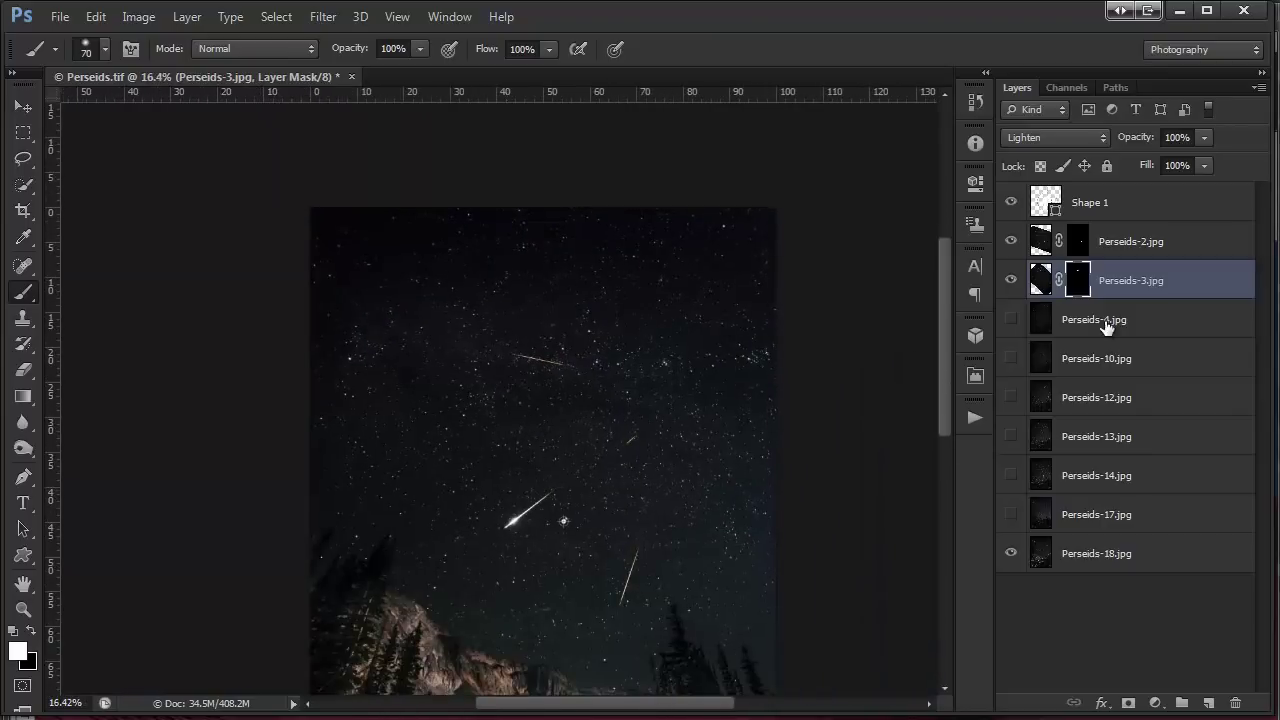